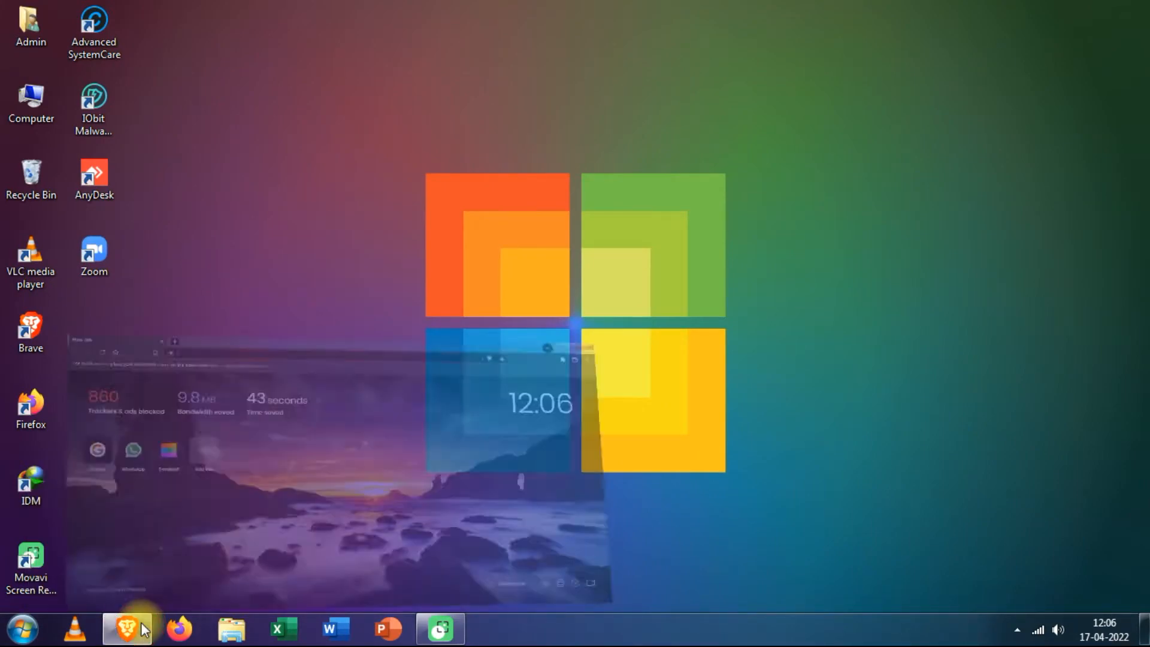
- Load python.org in Brave and go to its Downloads page offering Python 3.10.4
{"action": "left_click", "coordinate": [142, 627]}
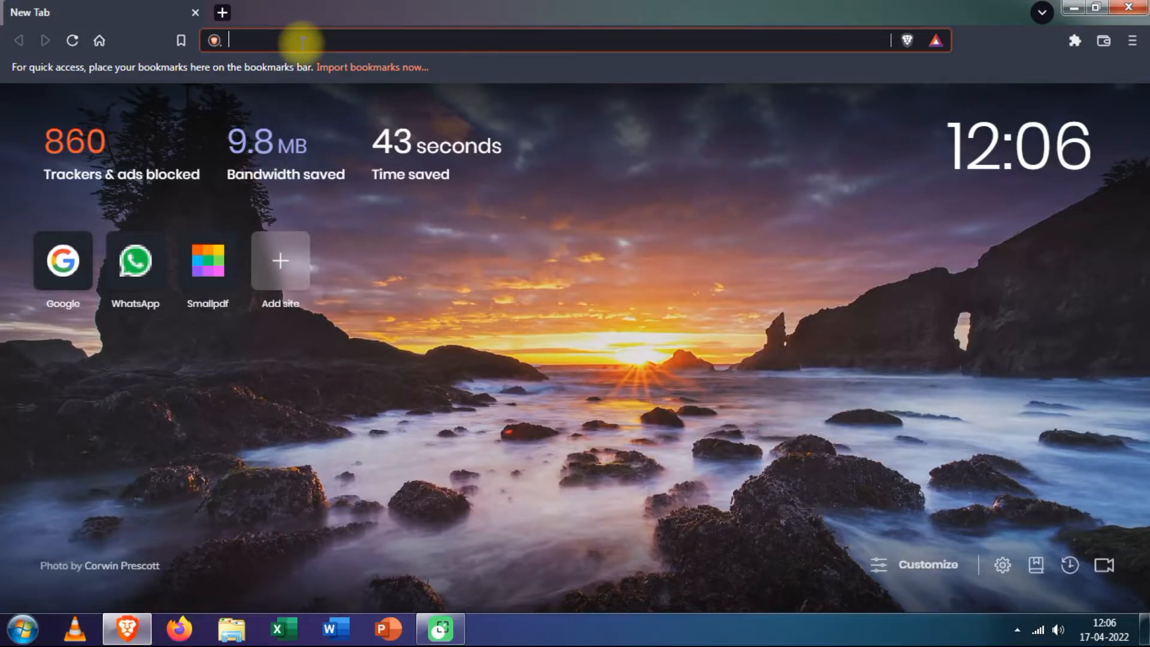
{"action": "type", "text": "python"}
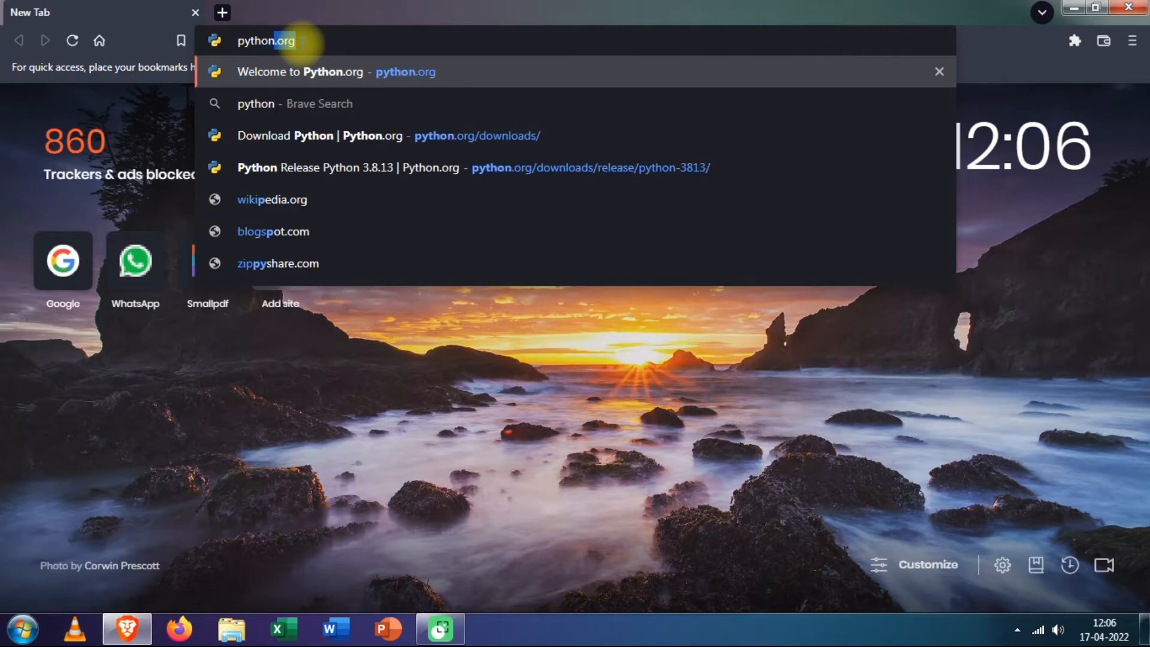
{"action": "type", "text": ".org"}
{"action": "key", "text": "Return"}
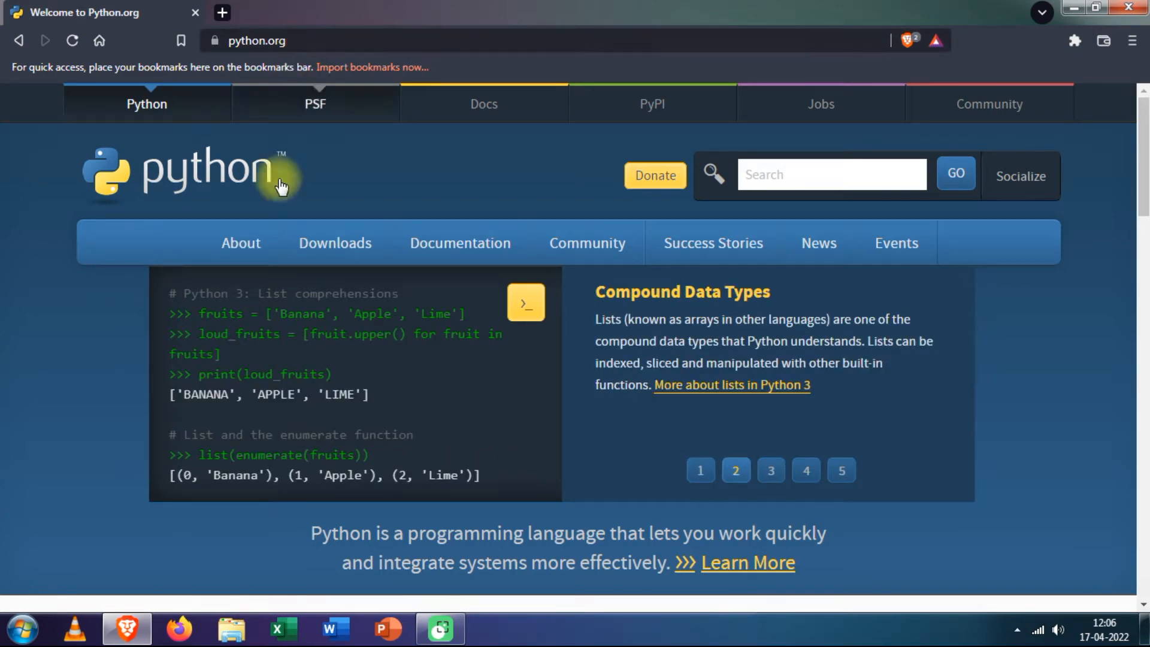
{"action": "left_click", "coordinate": [321, 234]}
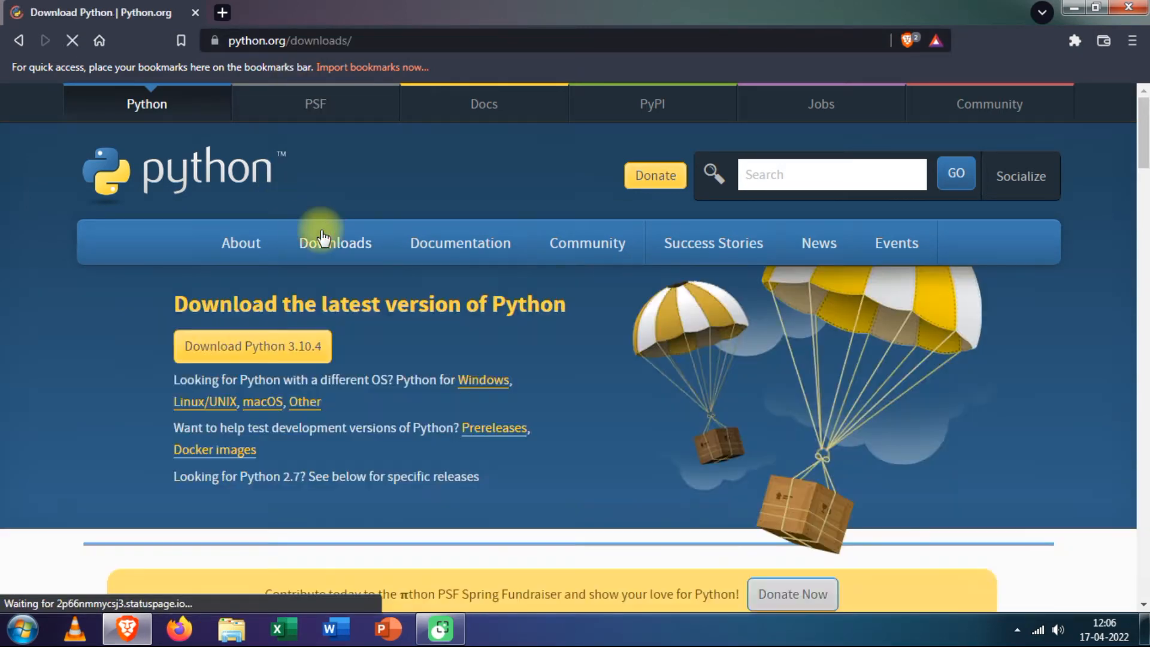
{"action": "mouse_move", "coordinate": [339, 293]}
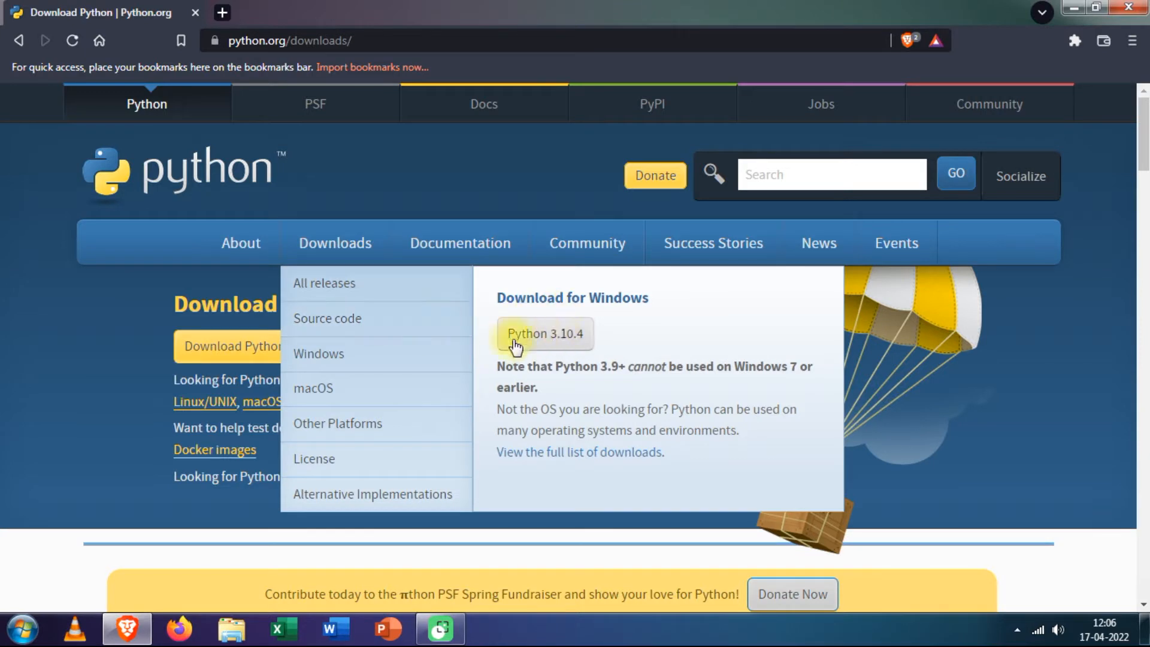
{"action": "left_click_drag", "start_coordinate": [498, 364], "coordinate": [545, 395]}
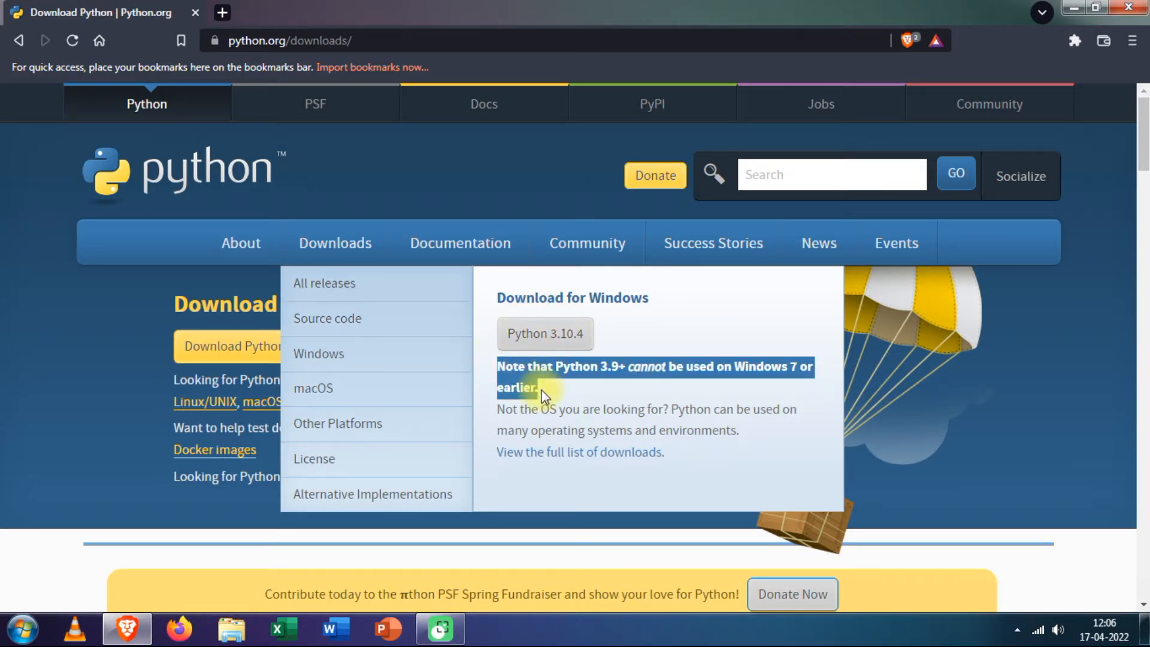
{"action": "left_click", "coordinate": [582, 391]}
{"action": "left_click", "coordinate": [332, 257]}
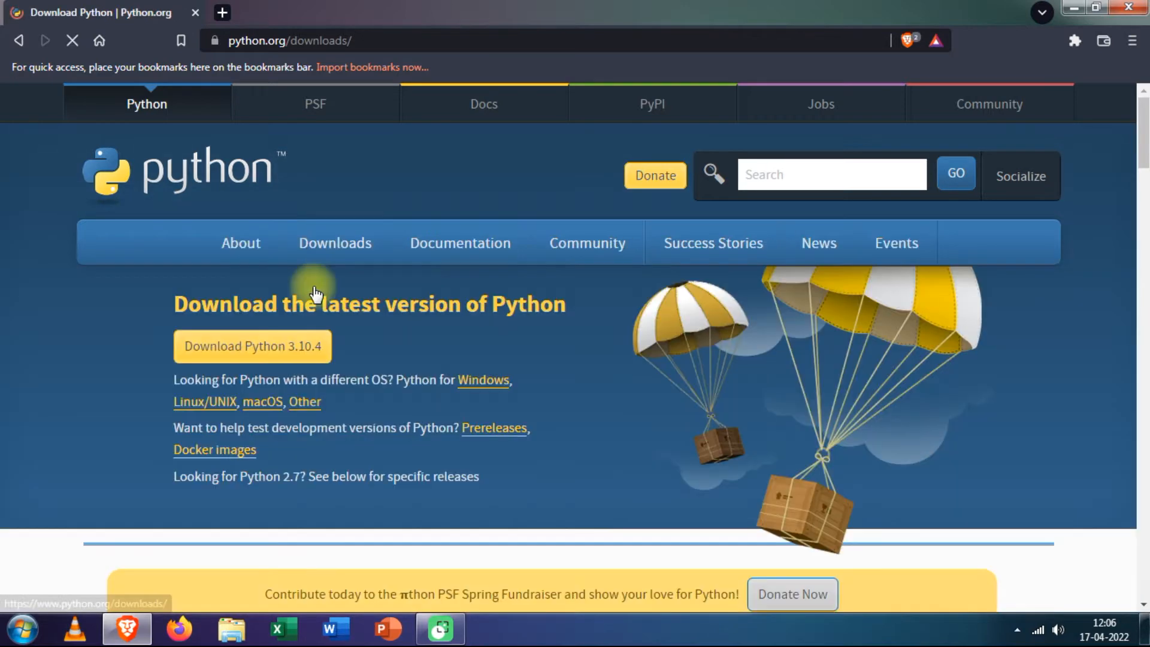
- Install Python 3.7.4 from python-3.7.4-amd64.exe with 'Add Python 3.7 to PATH' ticked
{"action": "left_click", "coordinate": [215, 352]}
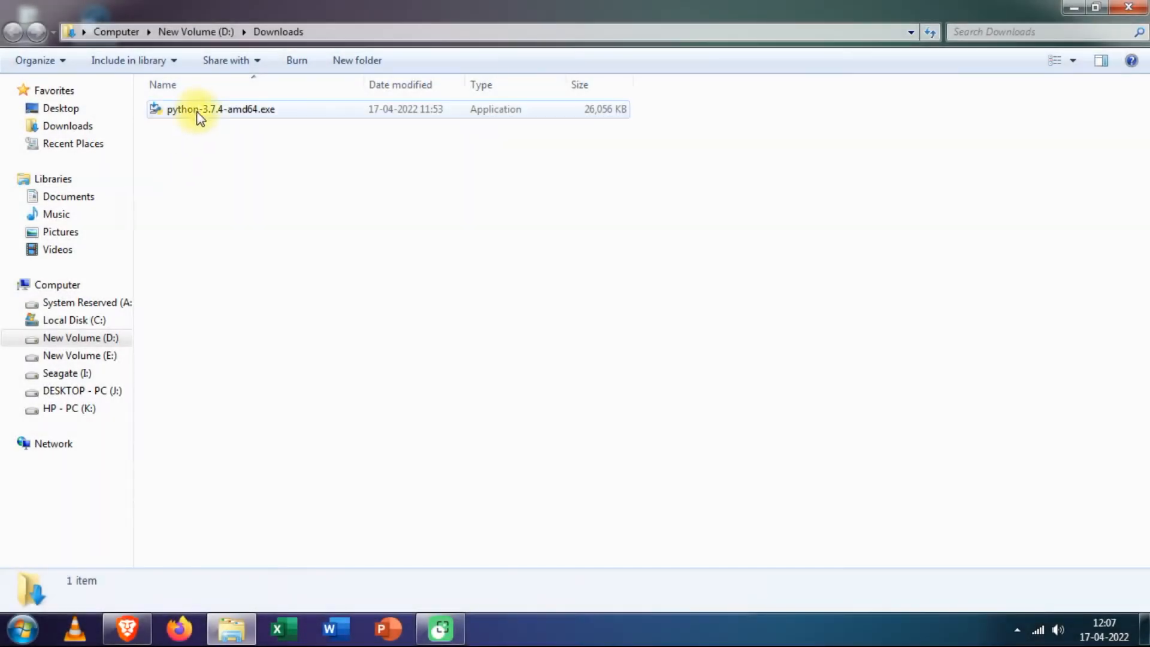
{"action": "double_click", "coordinate": [192, 110]}
{"action": "left_click", "coordinate": [457, 456]}
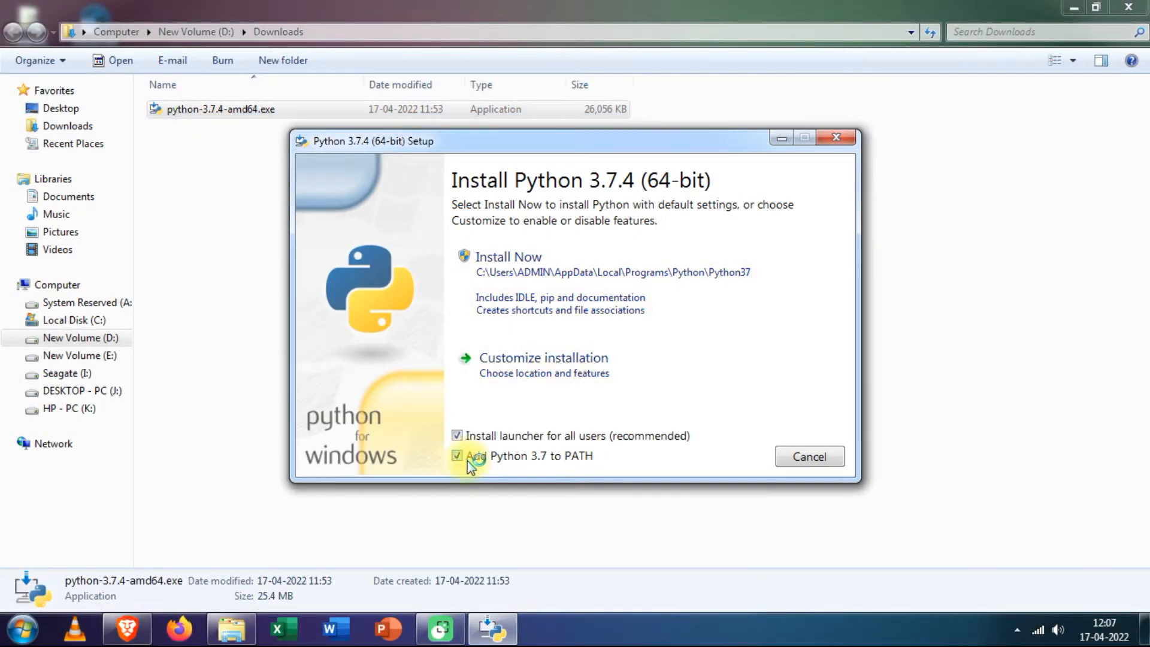
{"action": "left_click", "coordinate": [555, 274]}
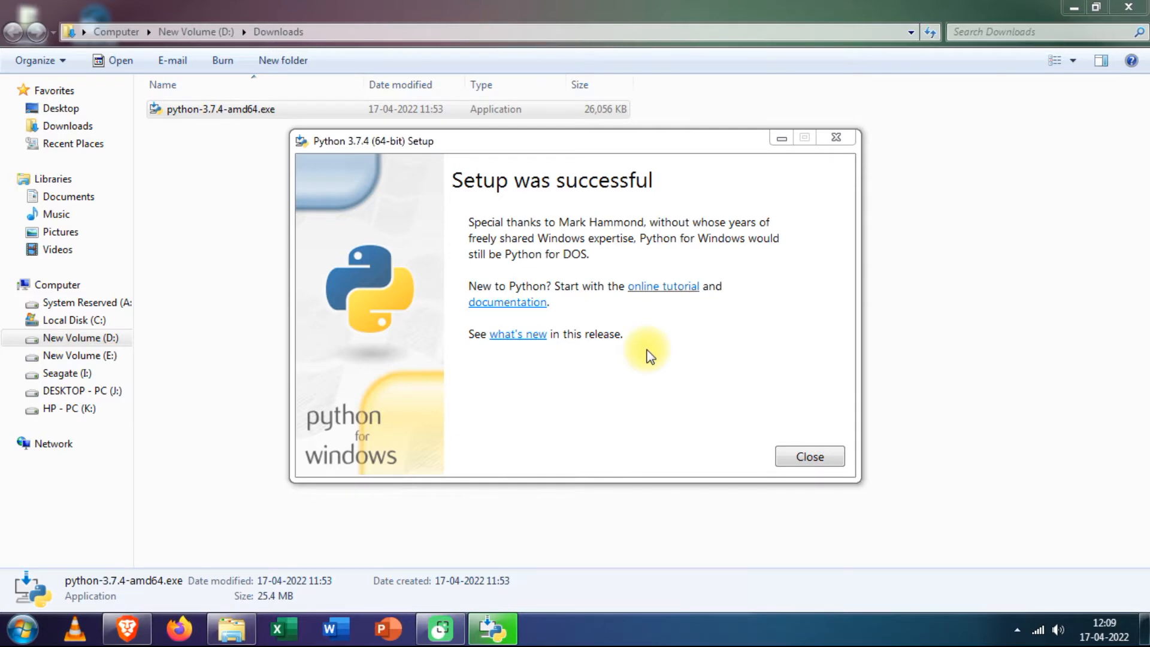
{"action": "left_click", "coordinate": [823, 456]}
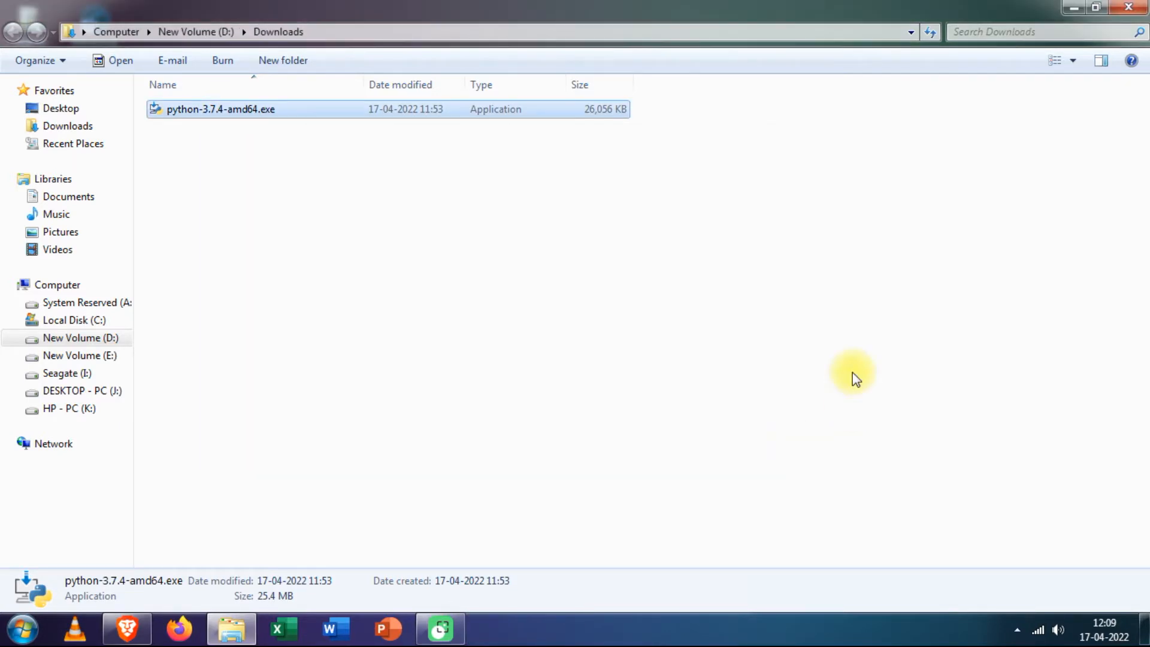
{"action": "left_click", "coordinate": [1075, 9]}
- Launch Python IDLE from a Start menu search for python
{"action": "left_click", "coordinate": [23, 629]}
{"action": "left_click", "coordinate": [48, 552]}
{"action": "left_click", "coordinate": [47, 554]}
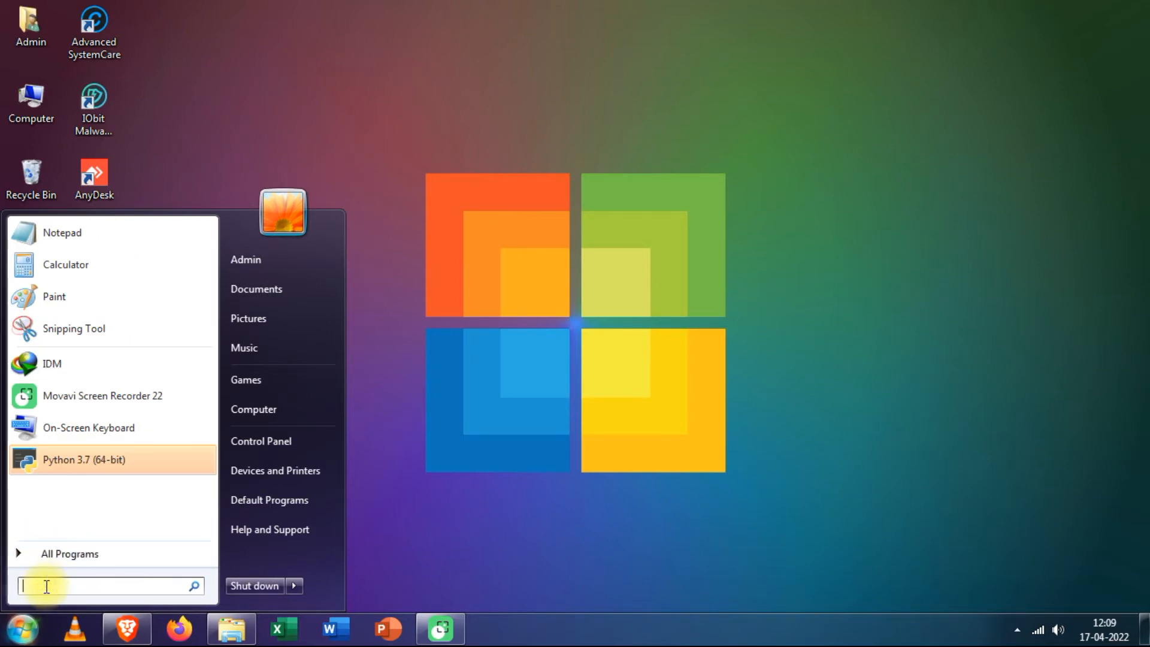
{"action": "type", "text": "python"}
{"action": "left_click", "coordinate": [93, 257]}
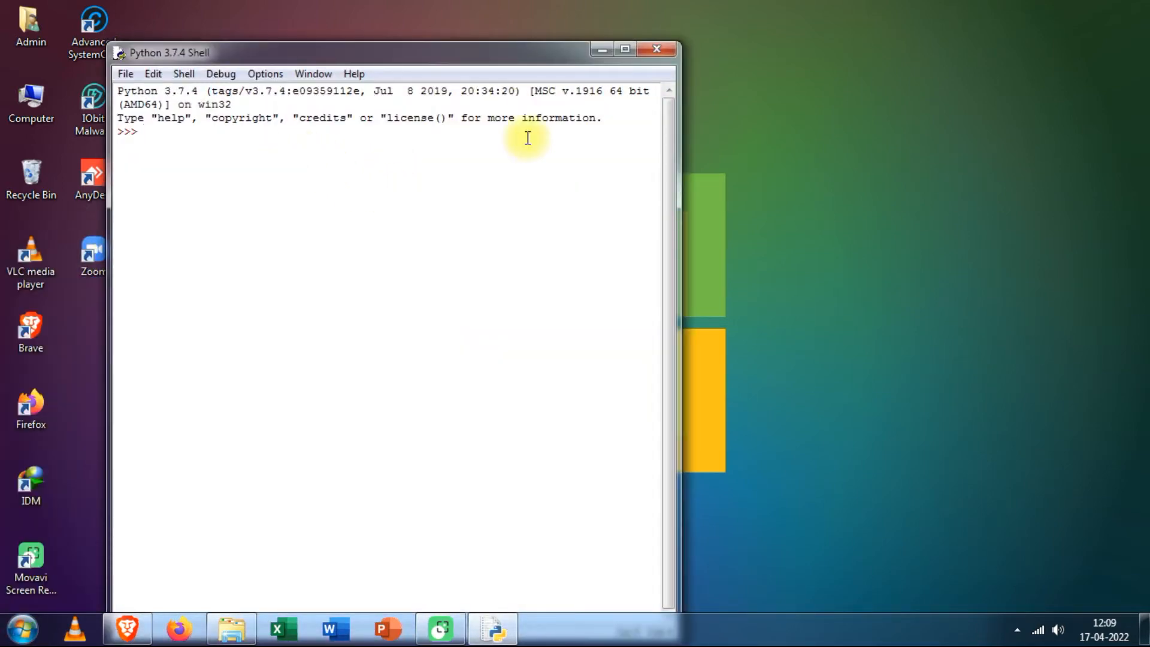
- Run import mysql, confirm the ModuleNotFoundError, and close the shell
{"action": "type", "text": "imp"}
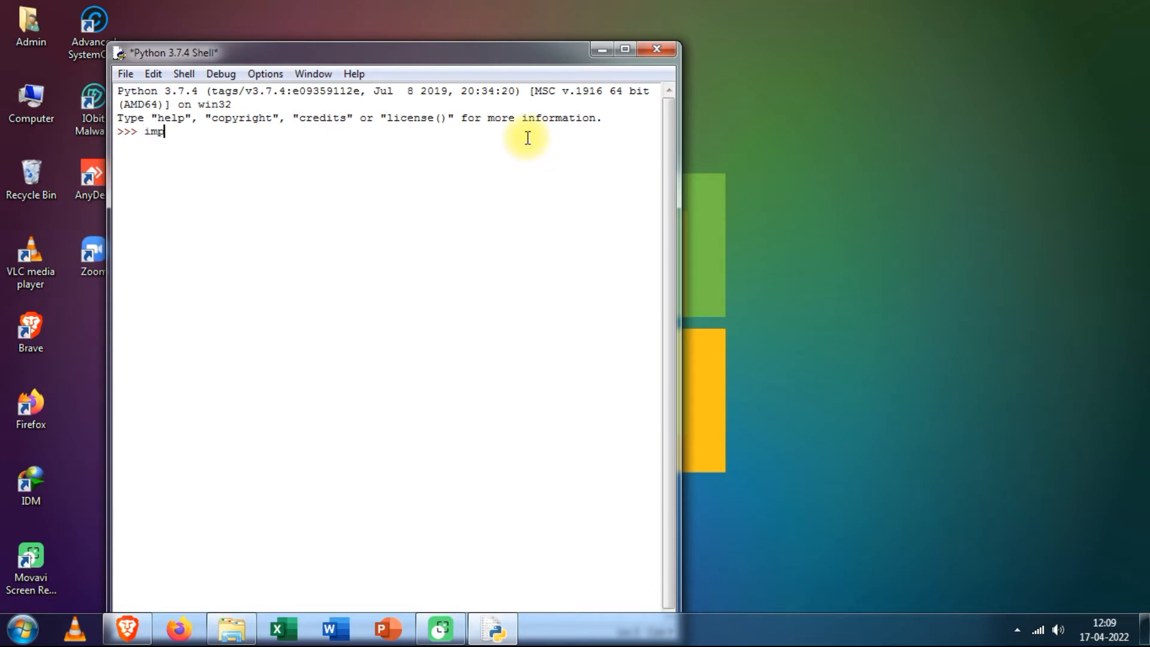
{"action": "type", "text": "ort mysql"}
{"action": "key", "text": "Return"}
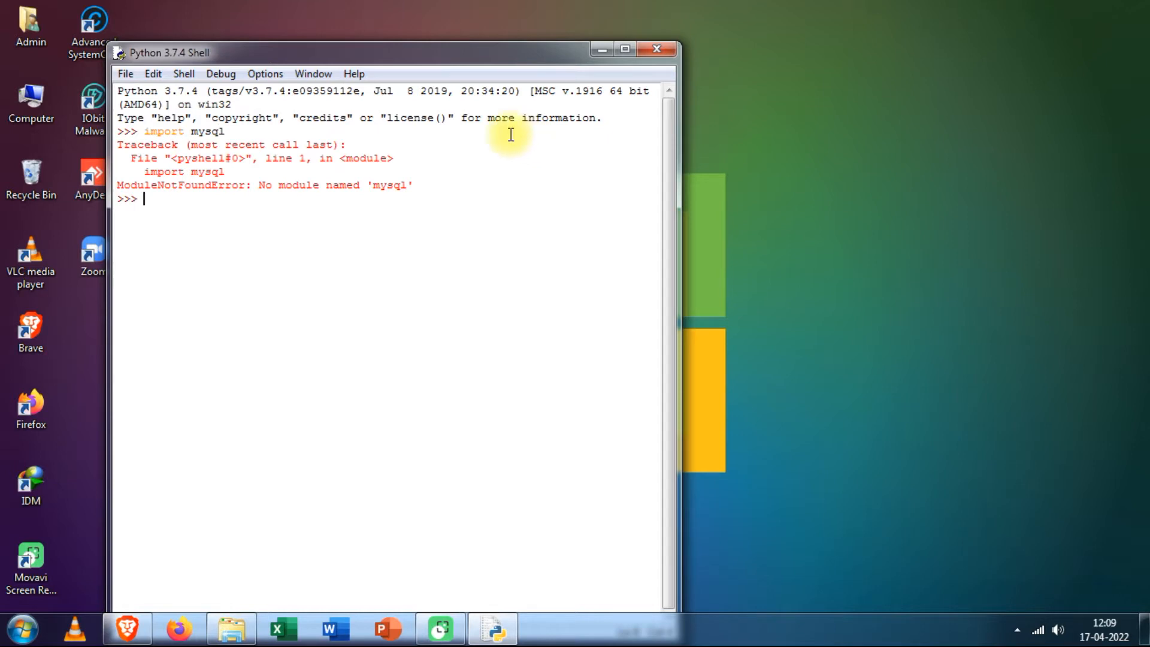
{"action": "left_click_drag", "start_coordinate": [117, 145], "coordinate": [408, 185]}
{"action": "left_click", "coordinate": [468, 221]}
{"action": "left_click", "coordinate": [643, 49]}
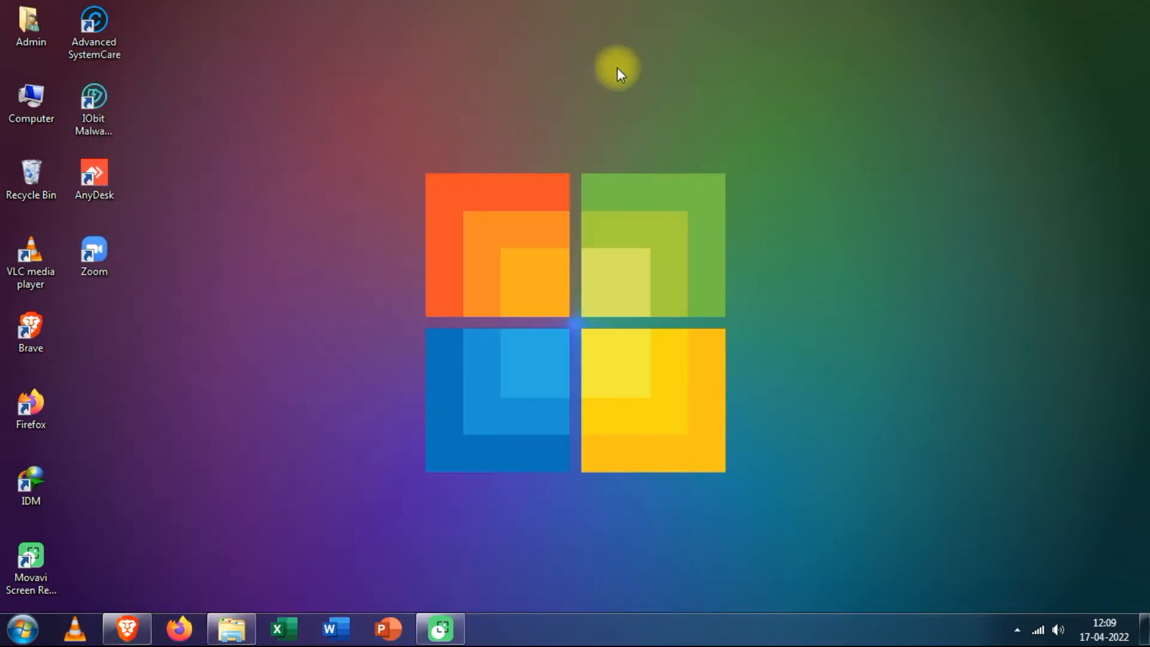
- Search the web for 'mysql installer' in a new Brave tab and open the Download MySQL Installer page
{"action": "left_click", "coordinate": [129, 624]}
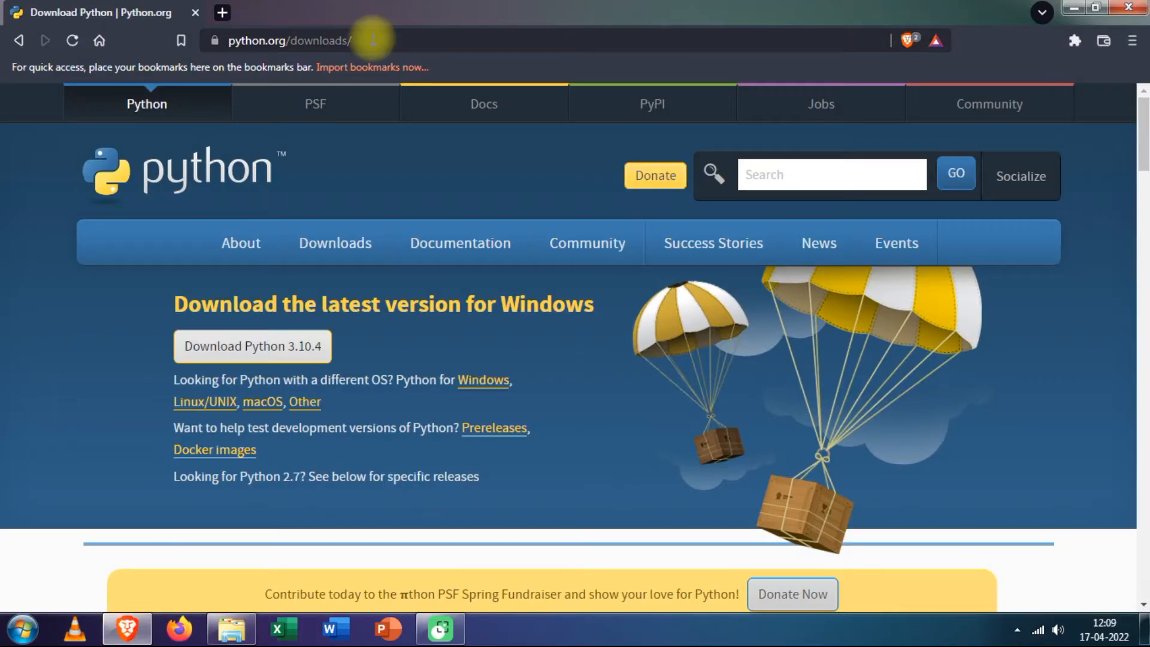
{"action": "left_click", "coordinate": [222, 12]}
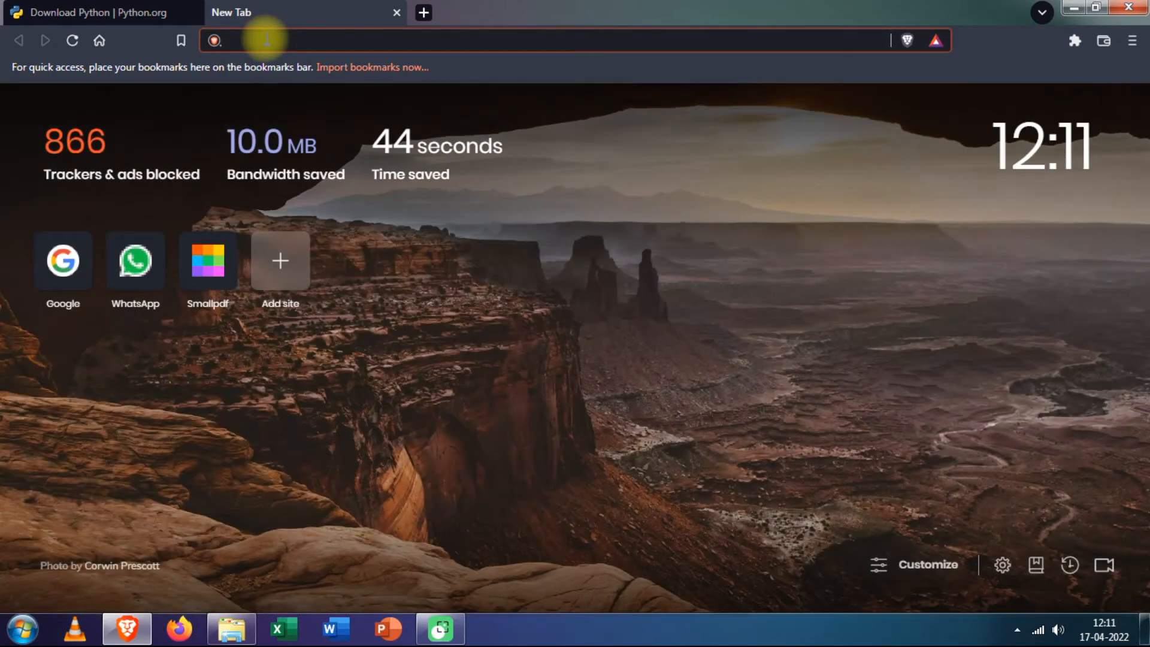
{"action": "type", "text": "mys"}
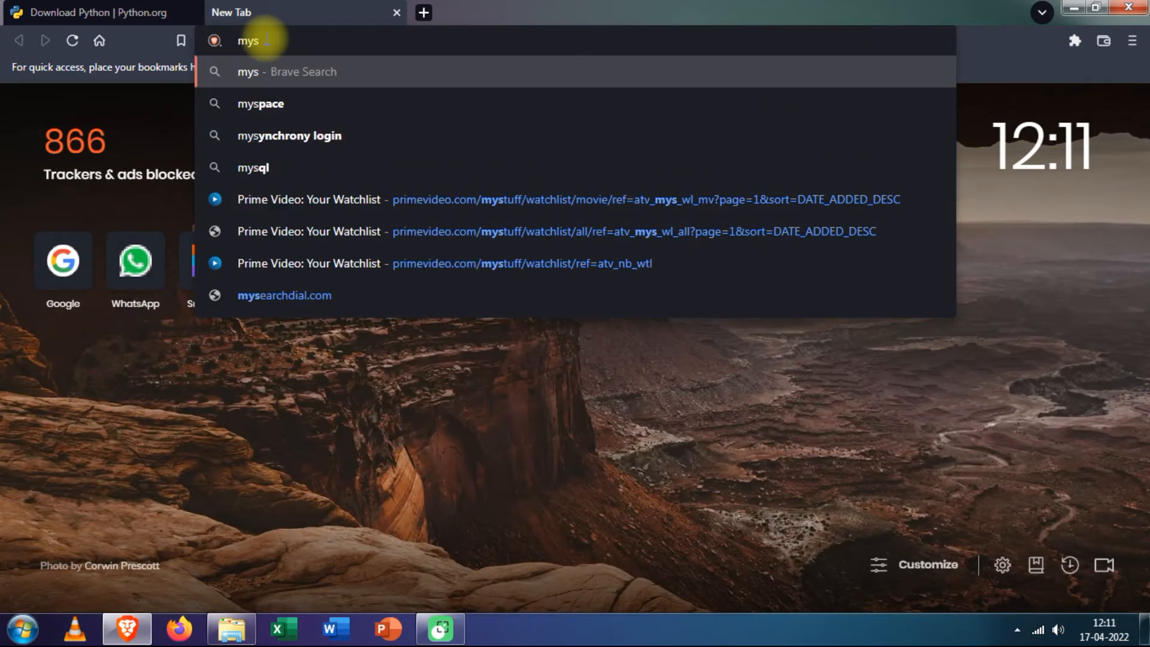
{"action": "type", "text": "ql installer"}
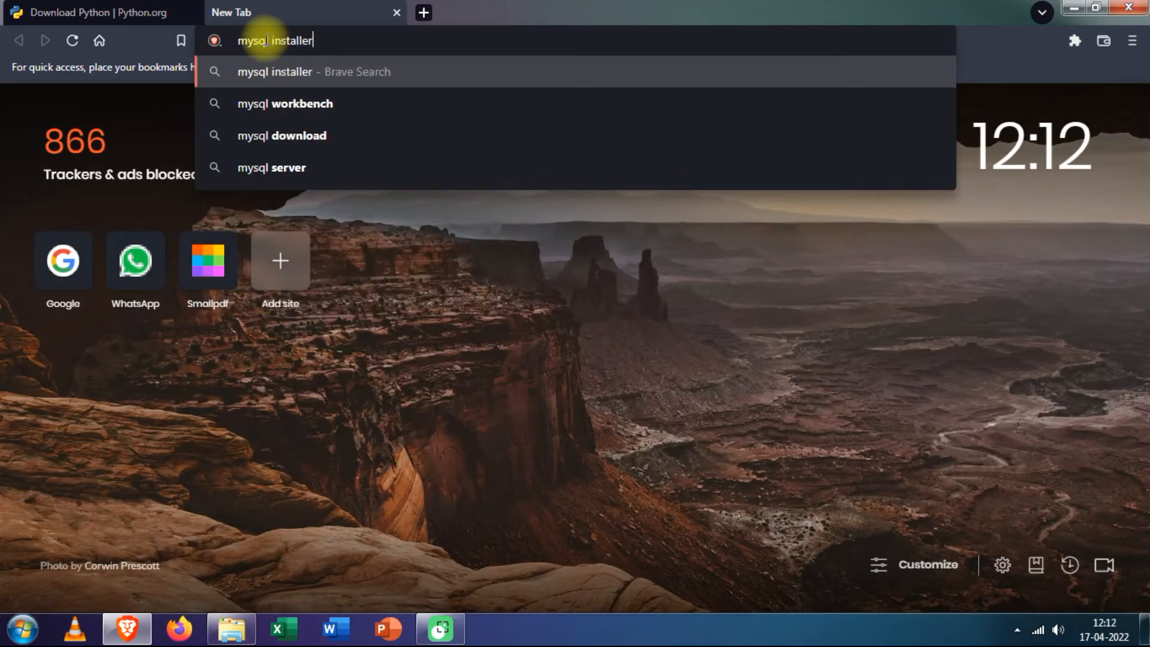
{"action": "key", "text": "Return"}
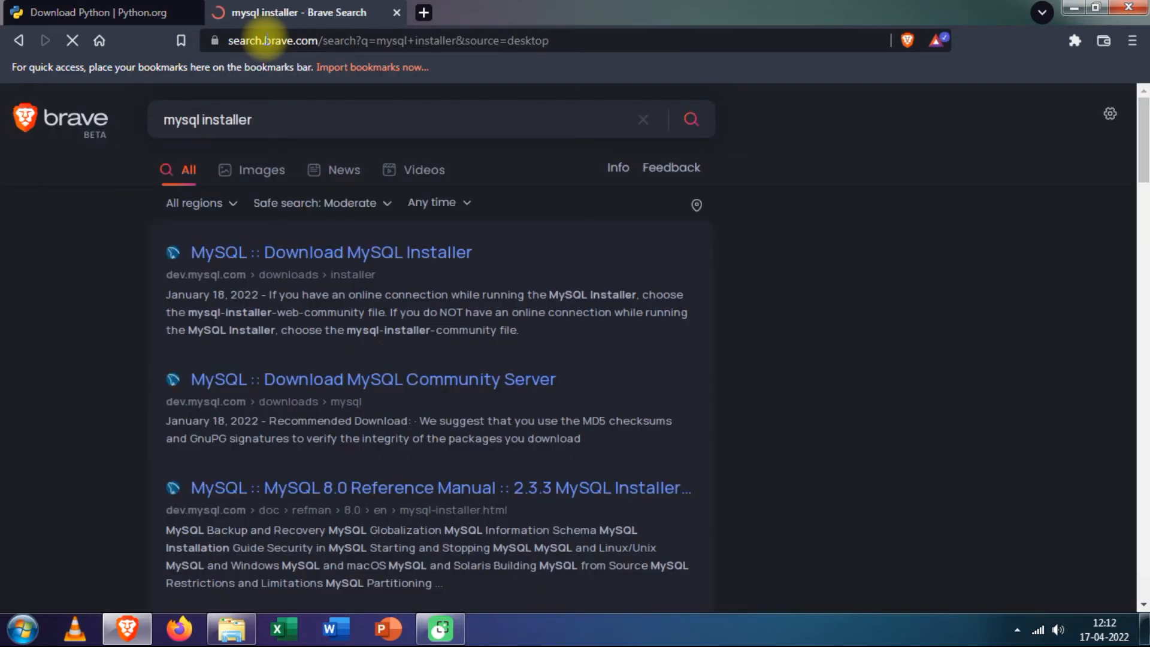
{"action": "left_click", "coordinate": [333, 254]}
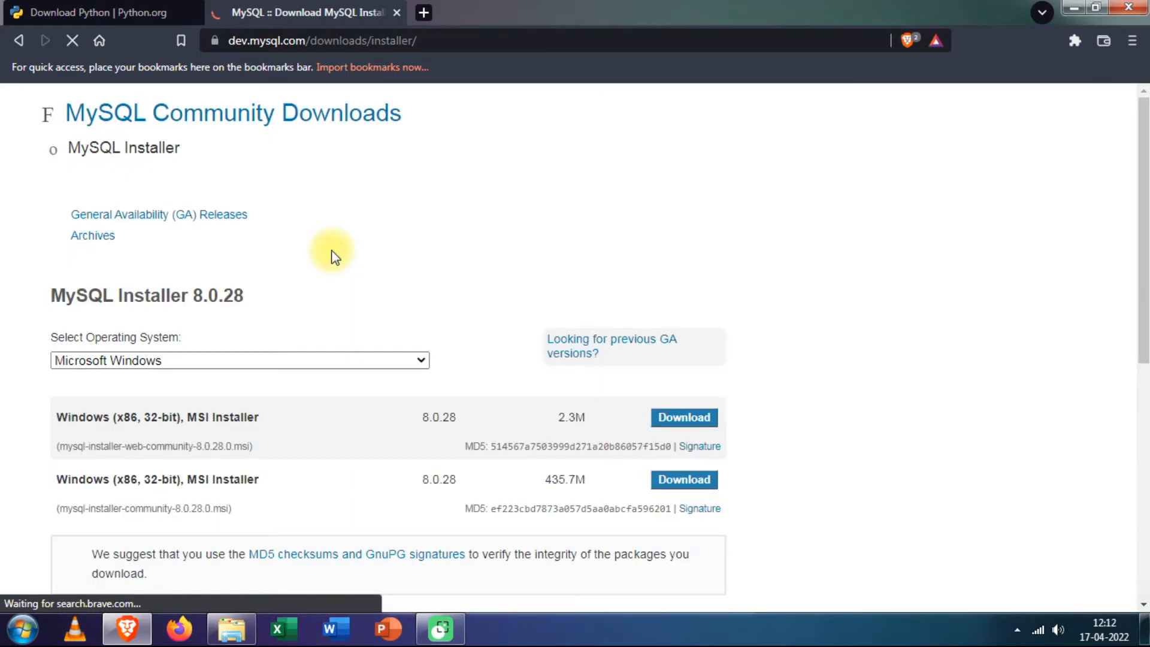
- Download the 435.7M Windows MSI Installer, skipping the Oracle account sign-in
{"action": "scroll", "coordinate": [411, 236], "scroll_direction": "down", "scroll_amount": 3}
{"action": "double_click", "coordinate": [90, 324]}
{"action": "left_click_drag", "start_coordinate": [163, 330], "coordinate": [290, 341]}
{"action": "left_click_drag", "start_coordinate": [521, 325], "coordinate": [583, 326]}
{"action": "left_click", "coordinate": [583, 326]}
{"action": "left_click", "coordinate": [643, 328]}
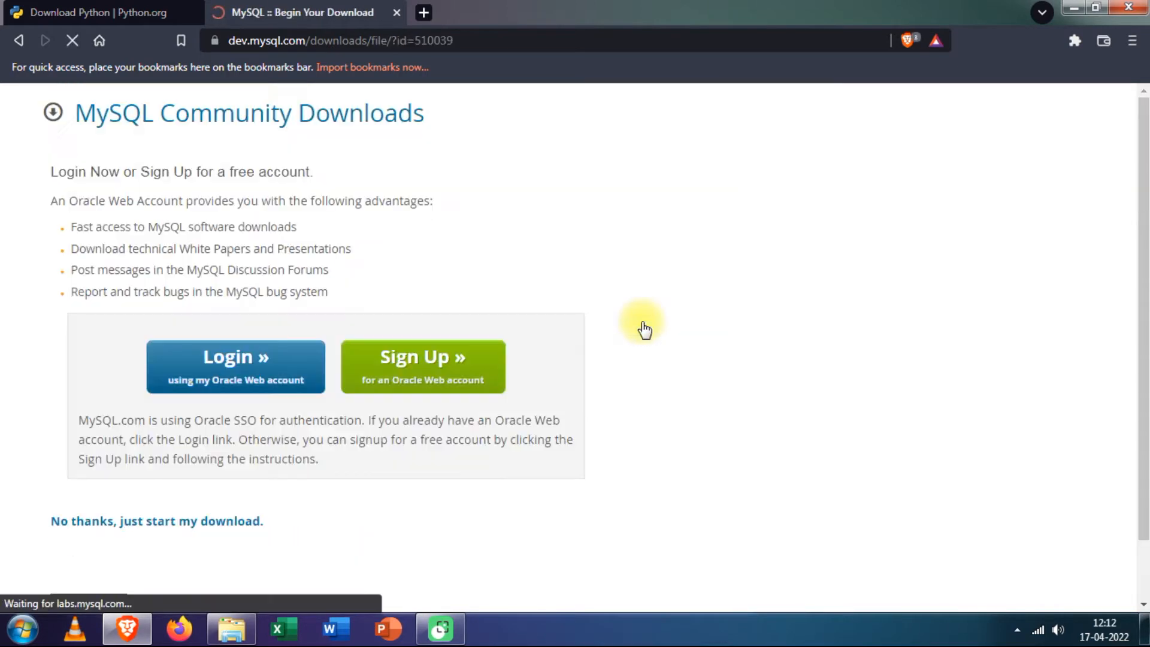
{"action": "left_click", "coordinate": [147, 526]}
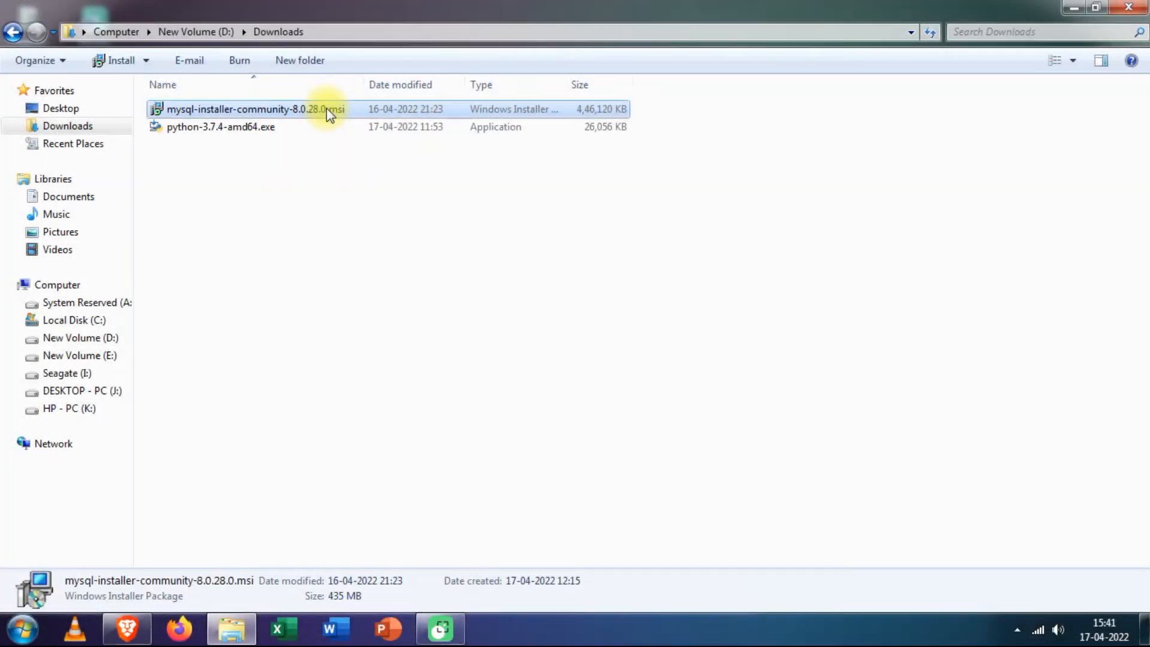
- Run mysql-installer-community-8.0.28.0.msi from Downloads and approve the permission prompt
{"action": "double_click", "coordinate": [326, 109]}
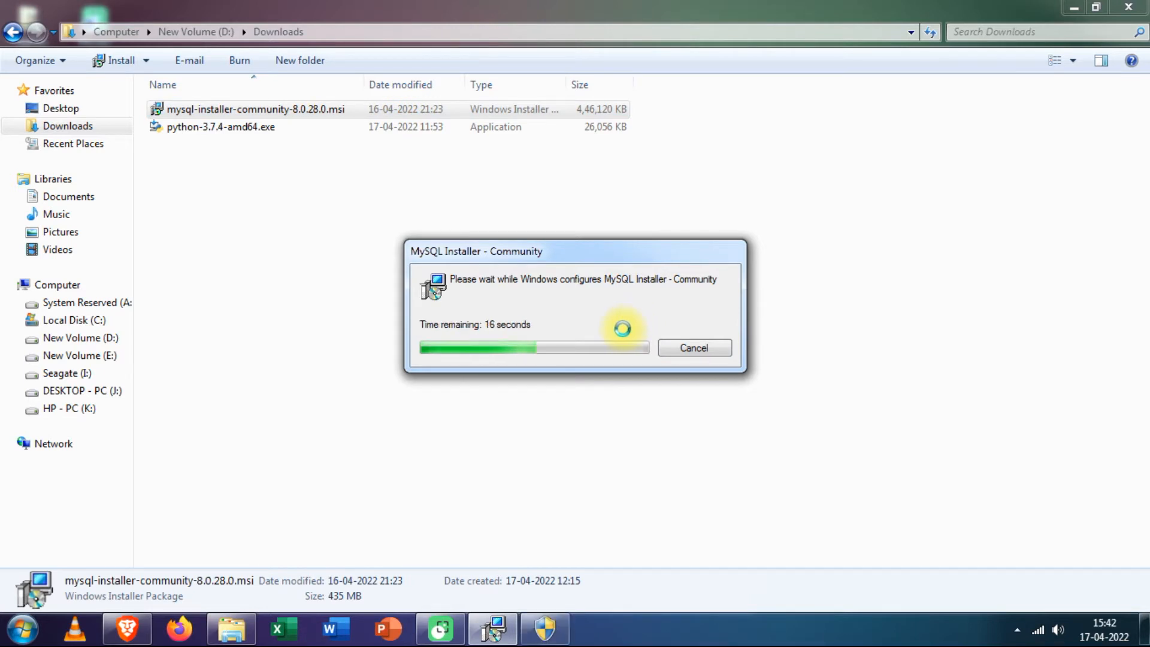
{"action": "left_click", "coordinate": [563, 627]}
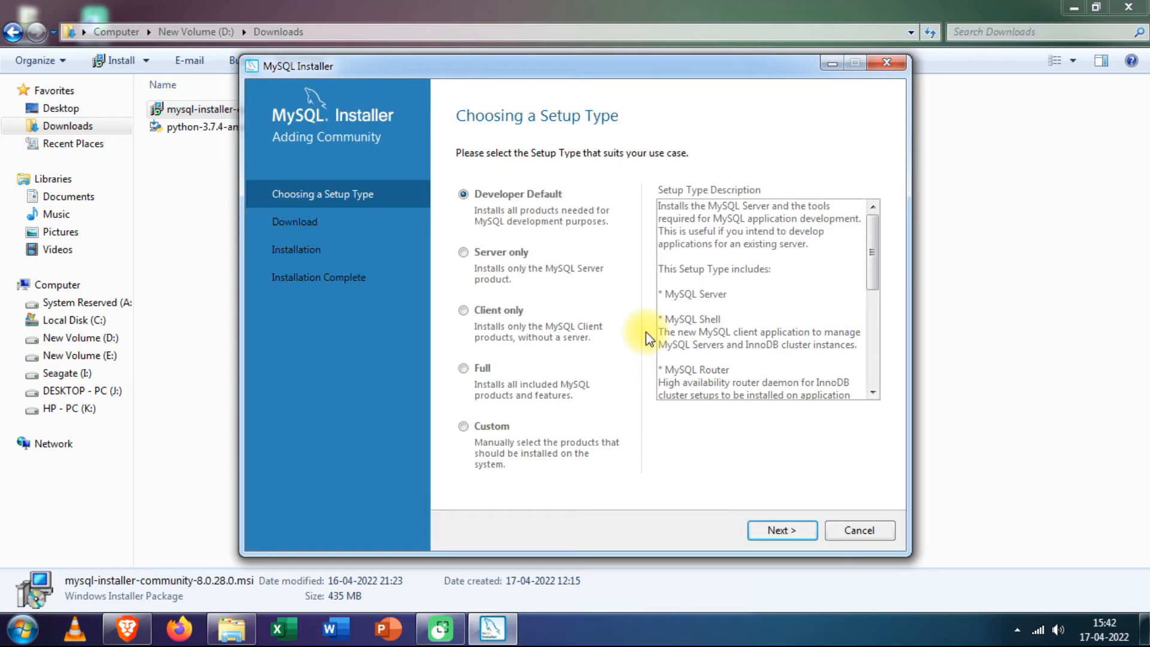
- Choose the Full setup type and install the Visual C++ 2015-2019 redistributable it requires
{"action": "left_click", "coordinate": [473, 370]}
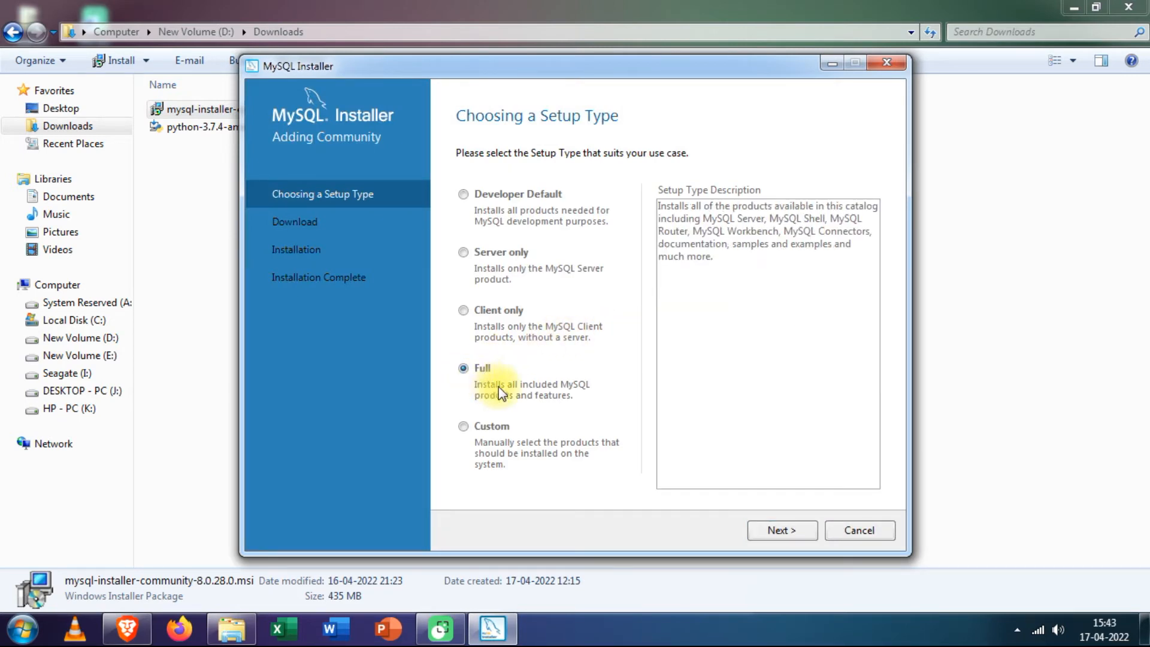
{"action": "left_click", "coordinate": [781, 530]}
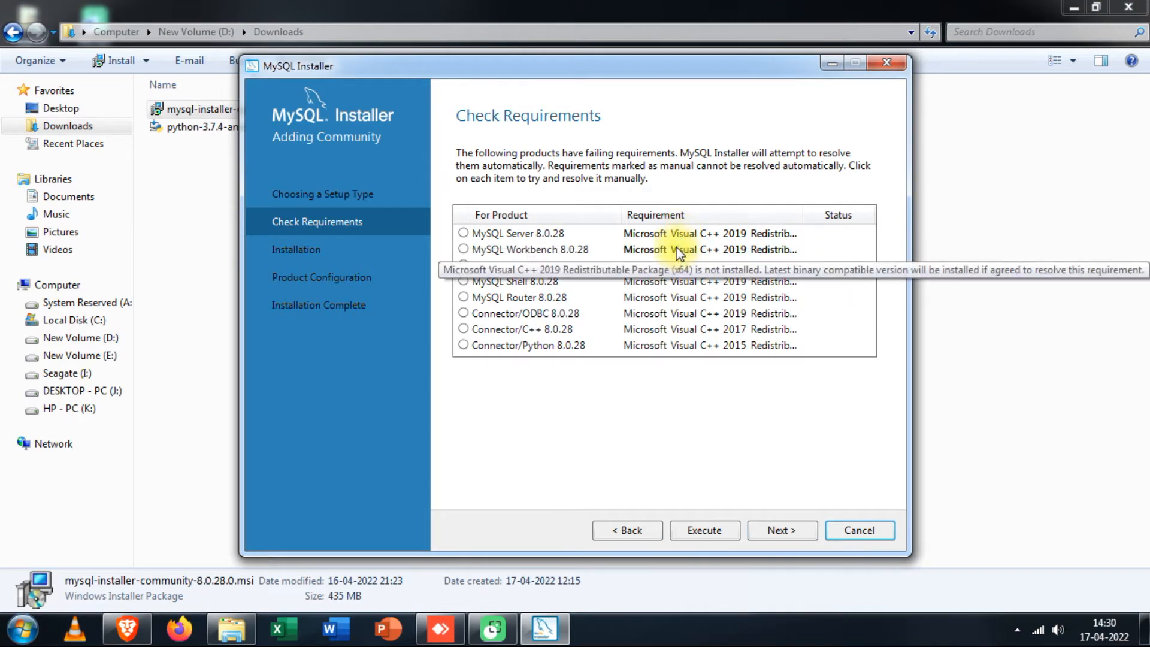
{"action": "left_click", "coordinate": [710, 524]}
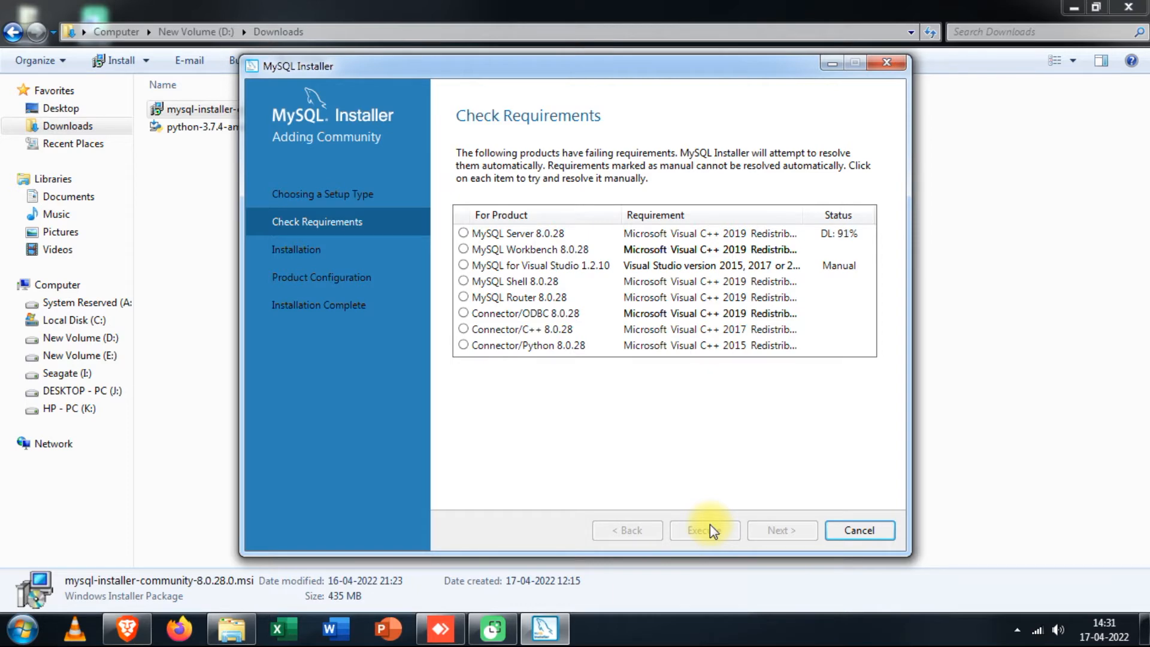
{"action": "left_click", "coordinate": [385, 453]}
{"action": "left_click", "coordinate": [659, 409]}
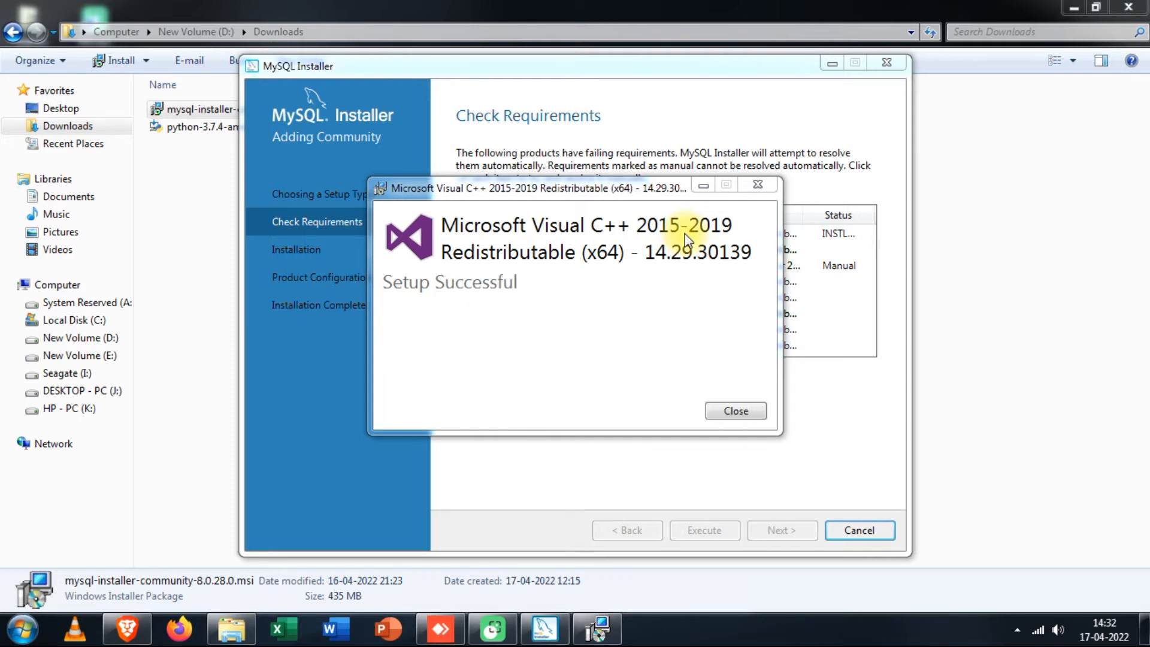
{"action": "left_click", "coordinate": [751, 408]}
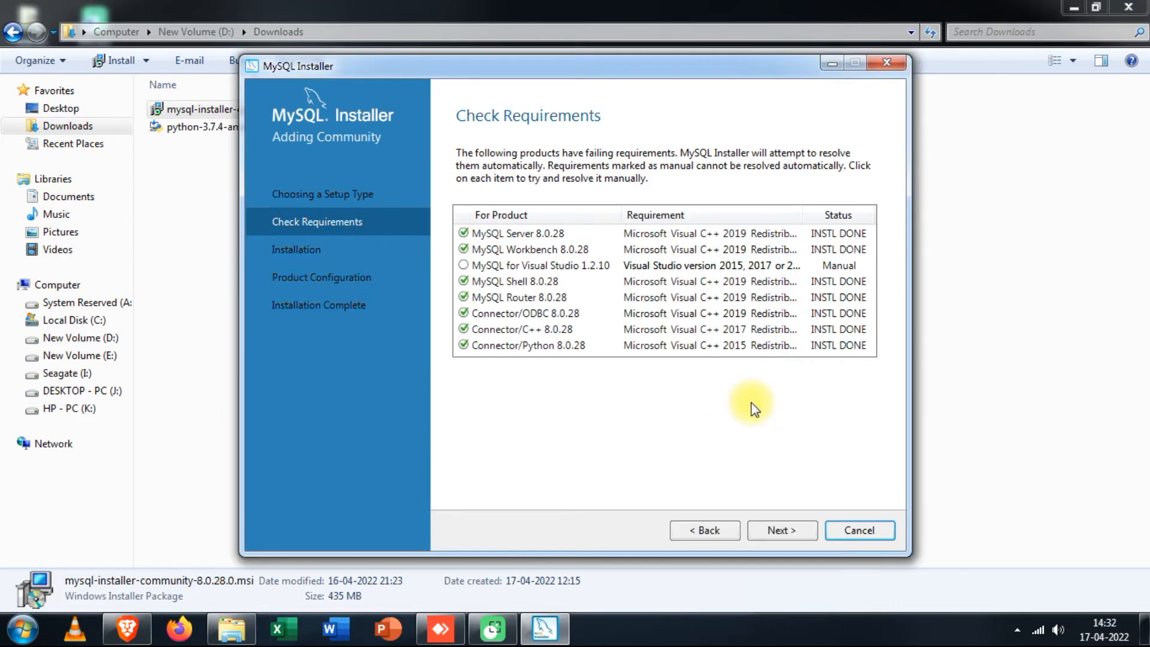
{"action": "left_click", "coordinate": [772, 530]}
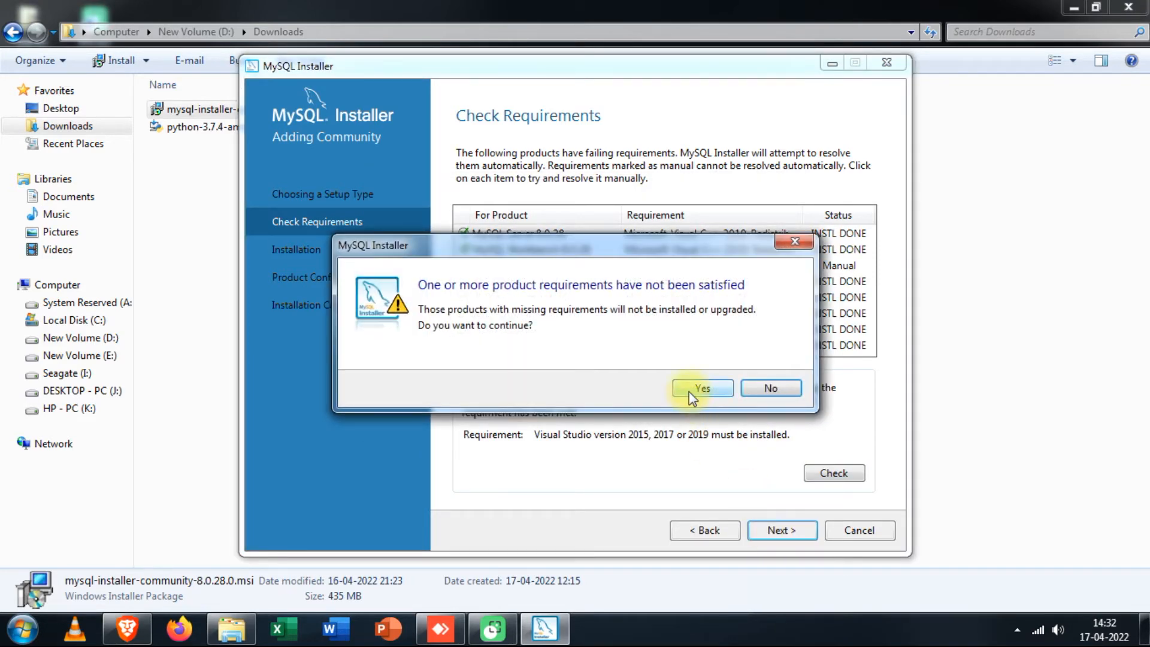
- Accept the unmet-requirement warning, install all eleven MySQL 8.0.28 products, and continue to Product Configuration
{"action": "left_click", "coordinate": [694, 389]}
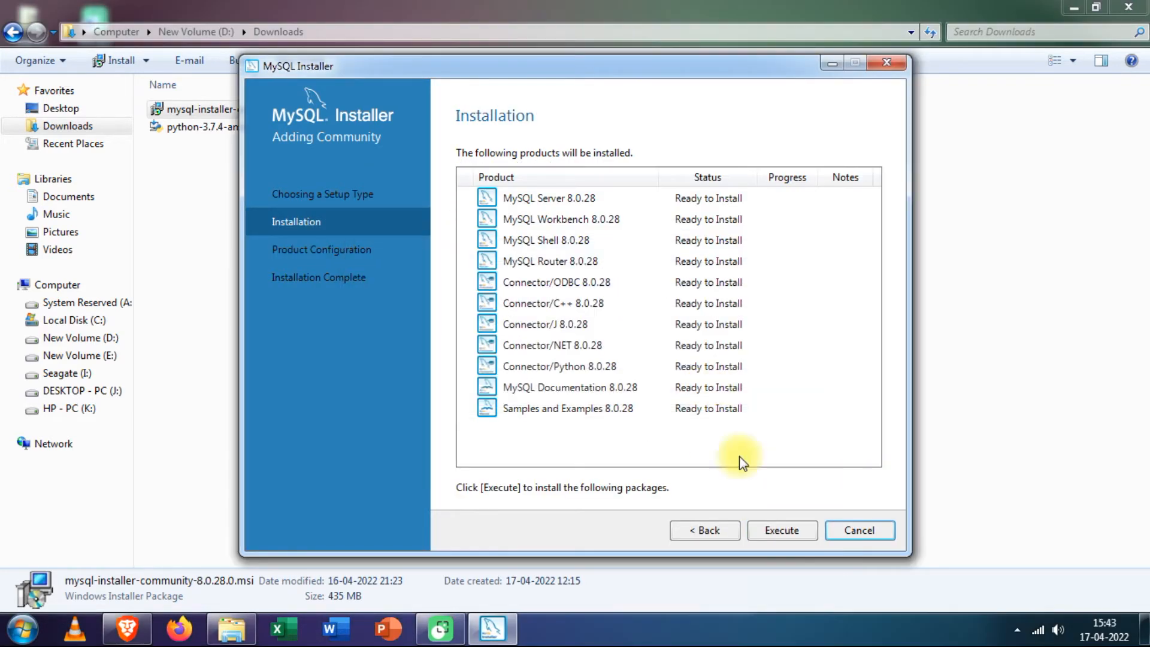
{"action": "left_click", "coordinate": [781, 530]}
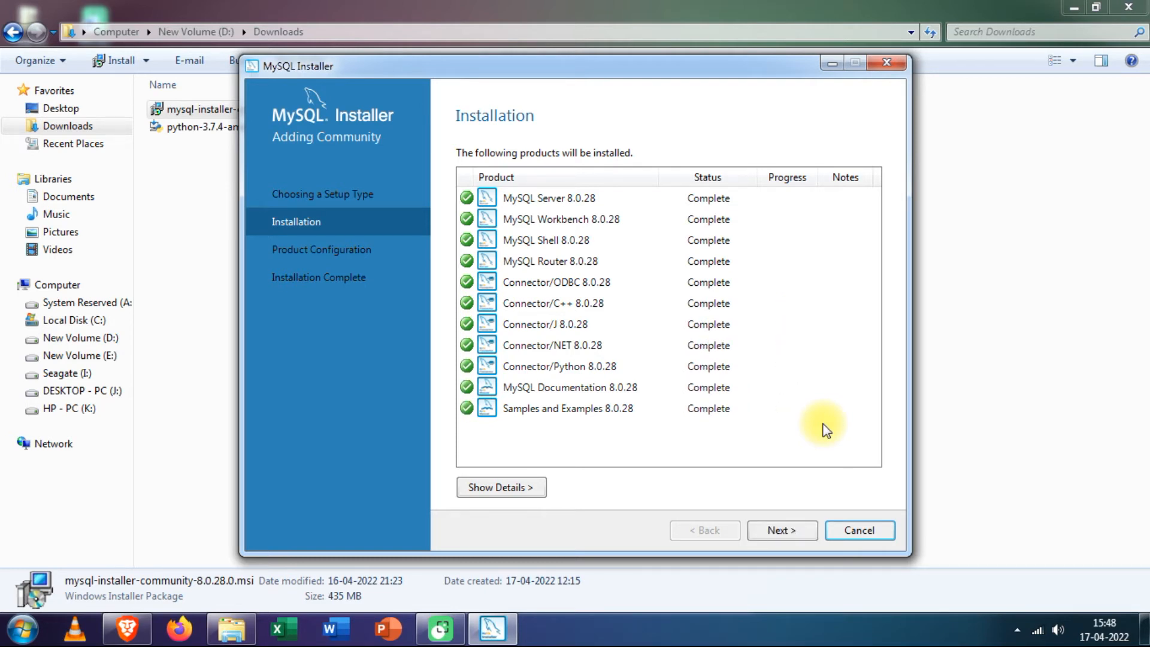
{"action": "left_click", "coordinate": [782, 527]}
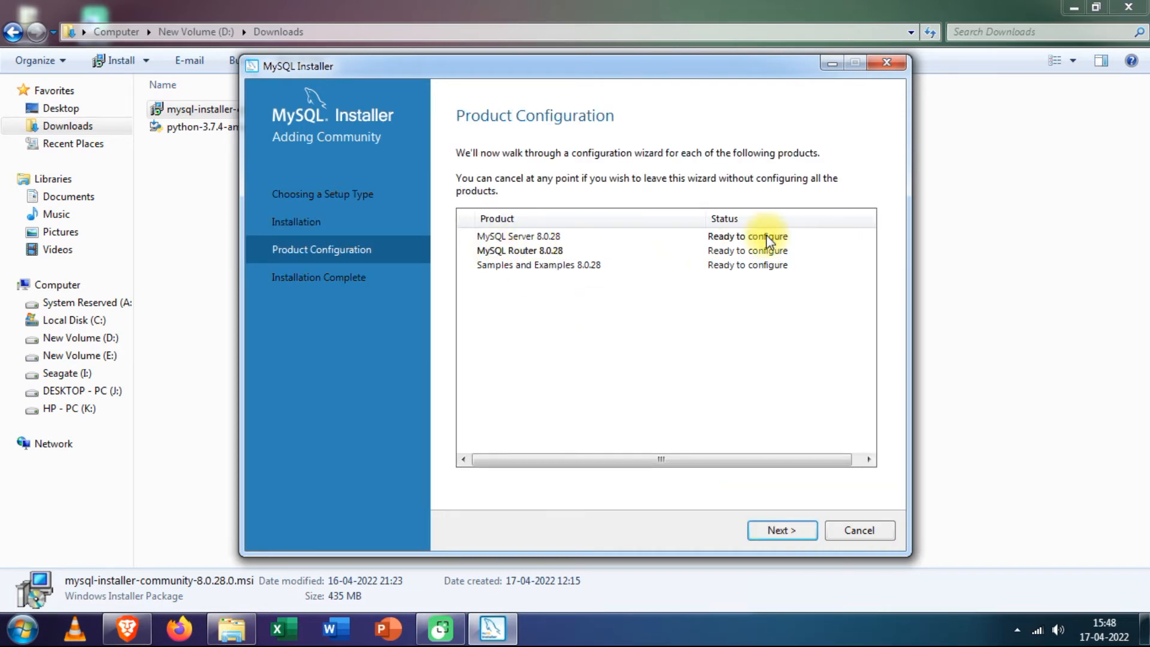
- Keep default networking and strong password authentication, and set and confirm the root account password
{"action": "left_click", "coordinate": [802, 527]}
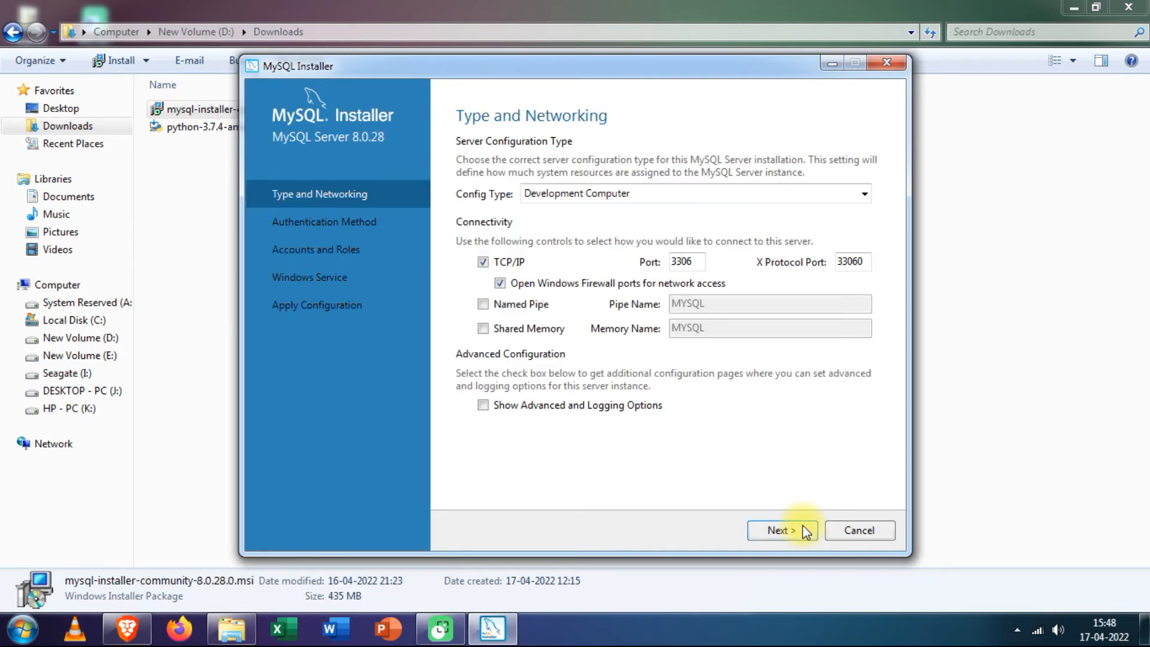
{"action": "left_click", "coordinate": [801, 533]}
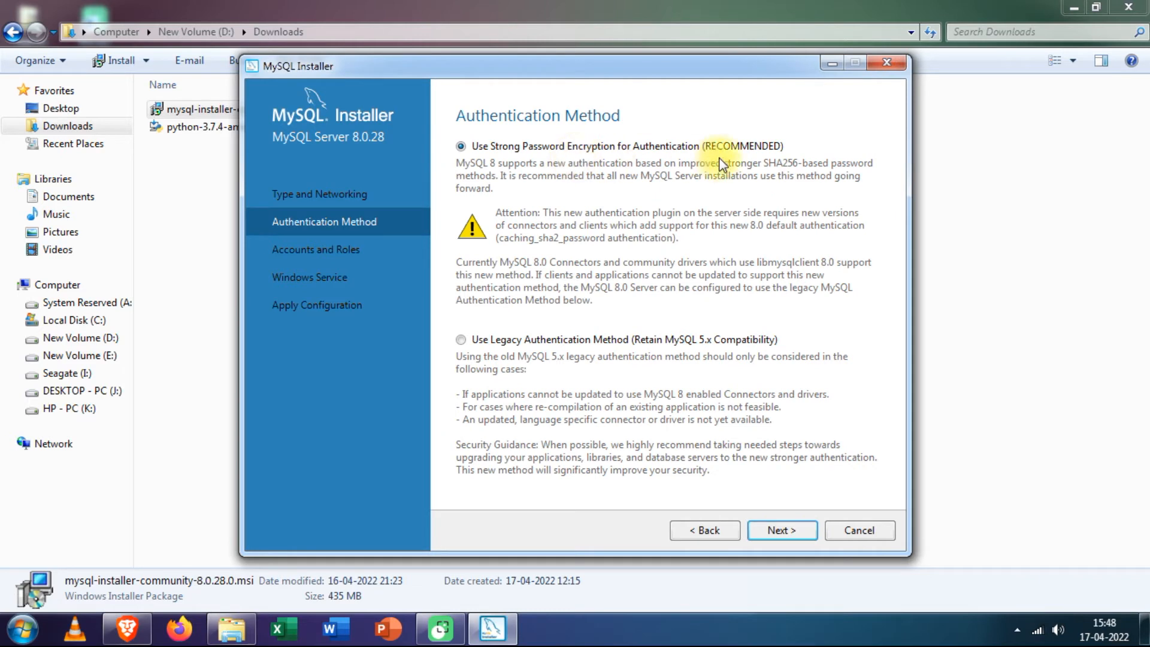
{"action": "left_click", "coordinate": [792, 522]}
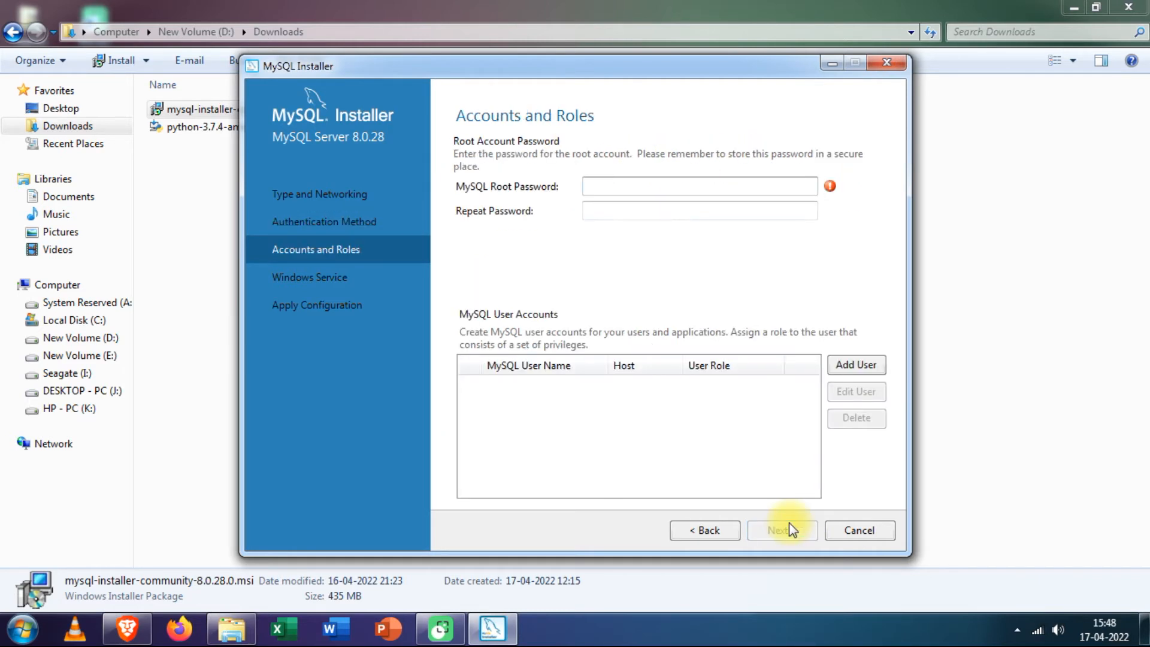
{"action": "left_click", "coordinate": [631, 188]}
{"action": "type", "text": "root"}
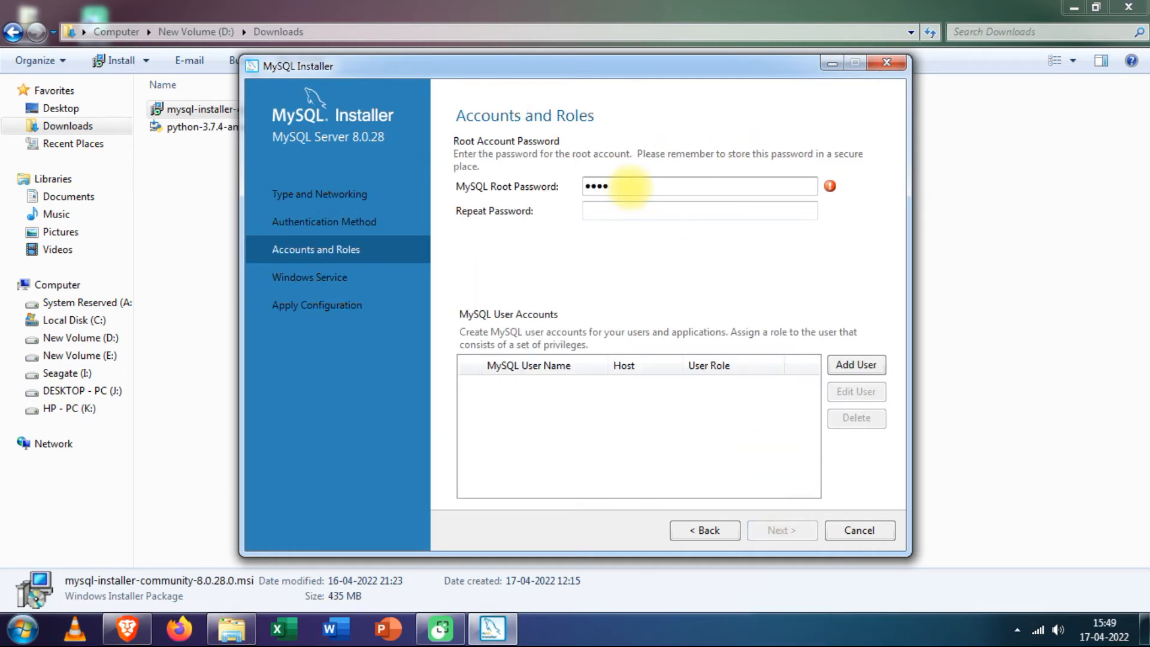
{"action": "left_click", "coordinate": [629, 205]}
{"action": "type", "text": "root"}
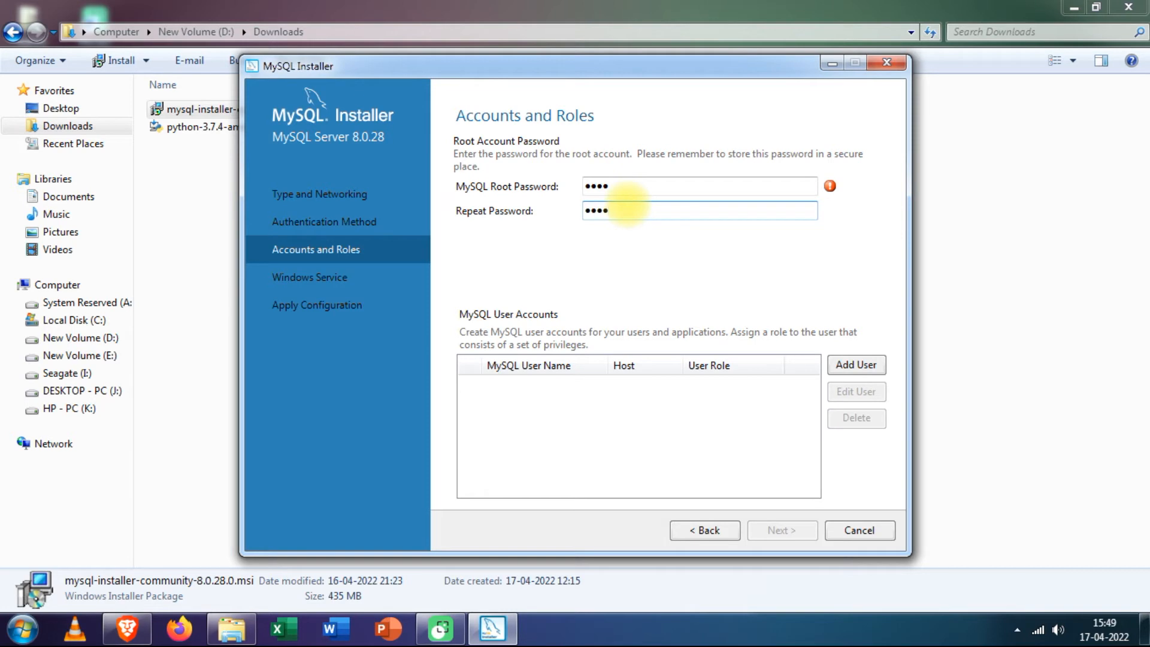
- Set the MySQL80 service not to start at system startup and apply the server configuration
{"action": "left_click", "coordinate": [781, 531]}
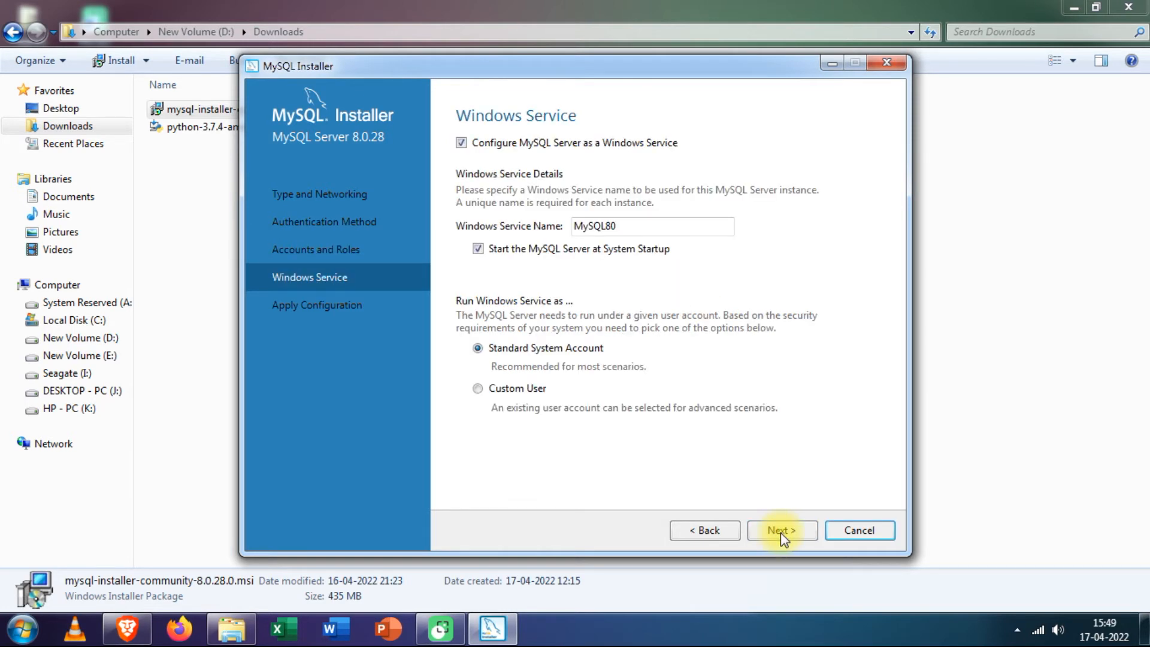
{"action": "left_click", "coordinate": [477, 248]}
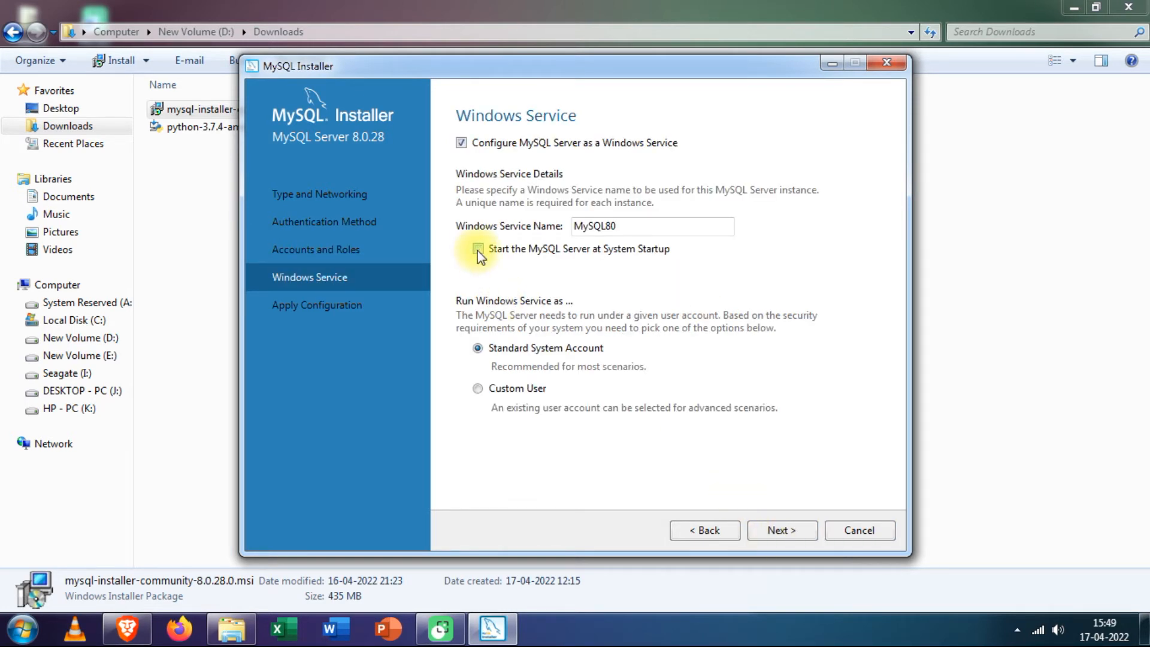
{"action": "left_click", "coordinate": [776, 530]}
{"action": "left_click", "coordinate": [775, 526]}
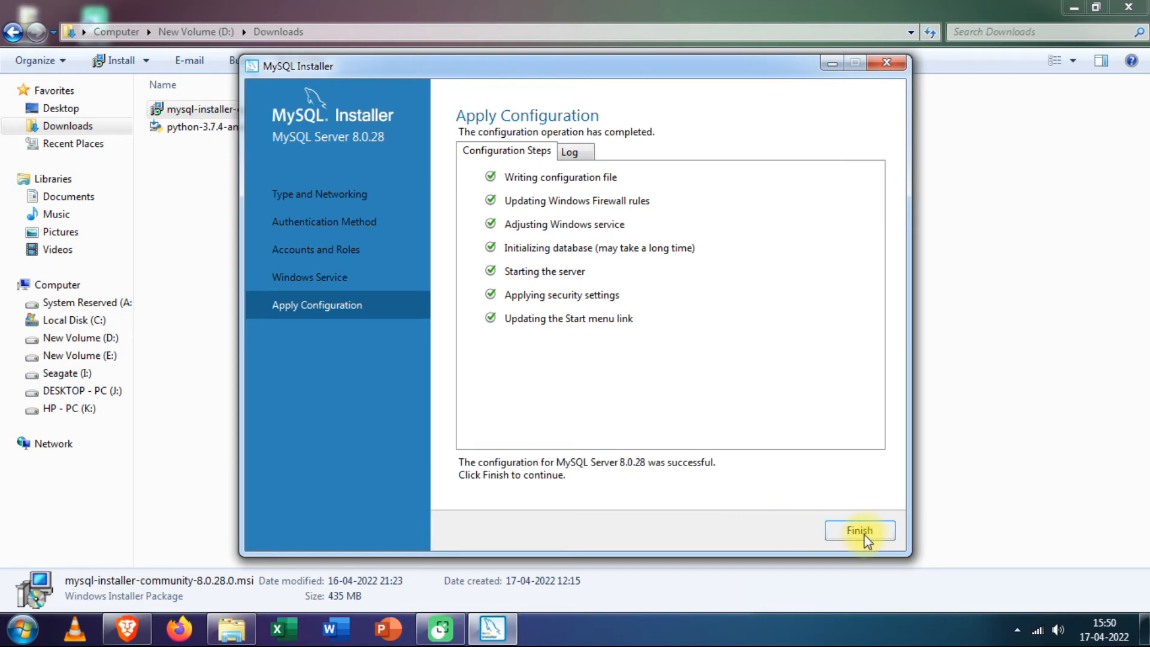
- Finish the server configuration and complete MySQL Router without bootstrapping
{"action": "left_click", "coordinate": [866, 532]}
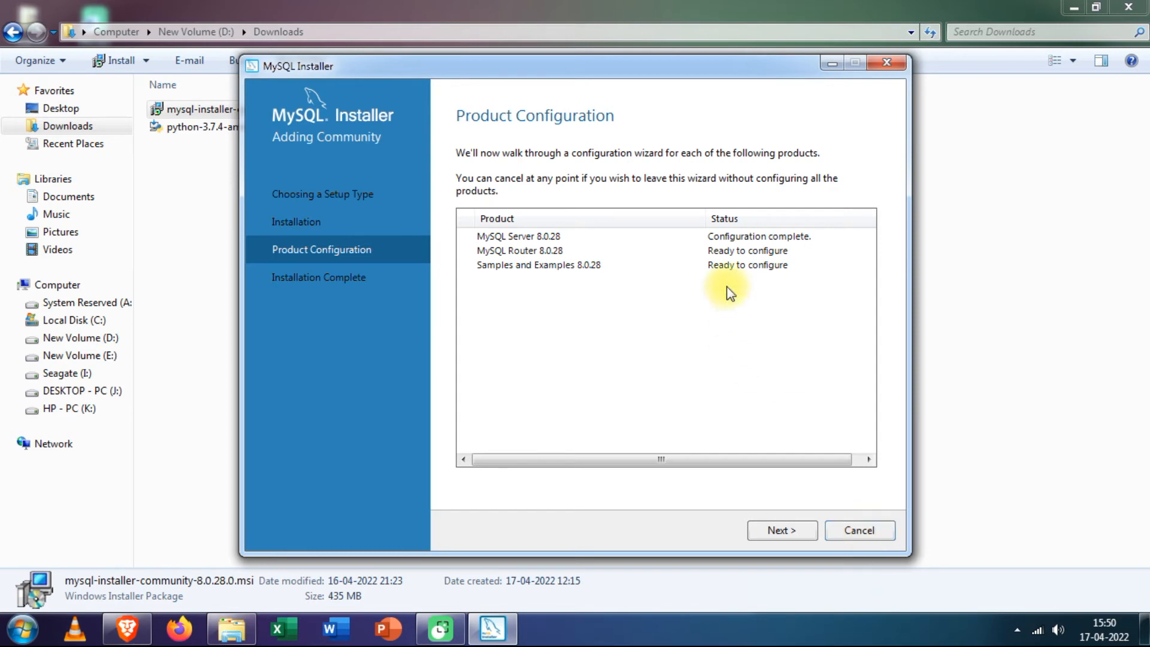
{"action": "left_click", "coordinate": [773, 533]}
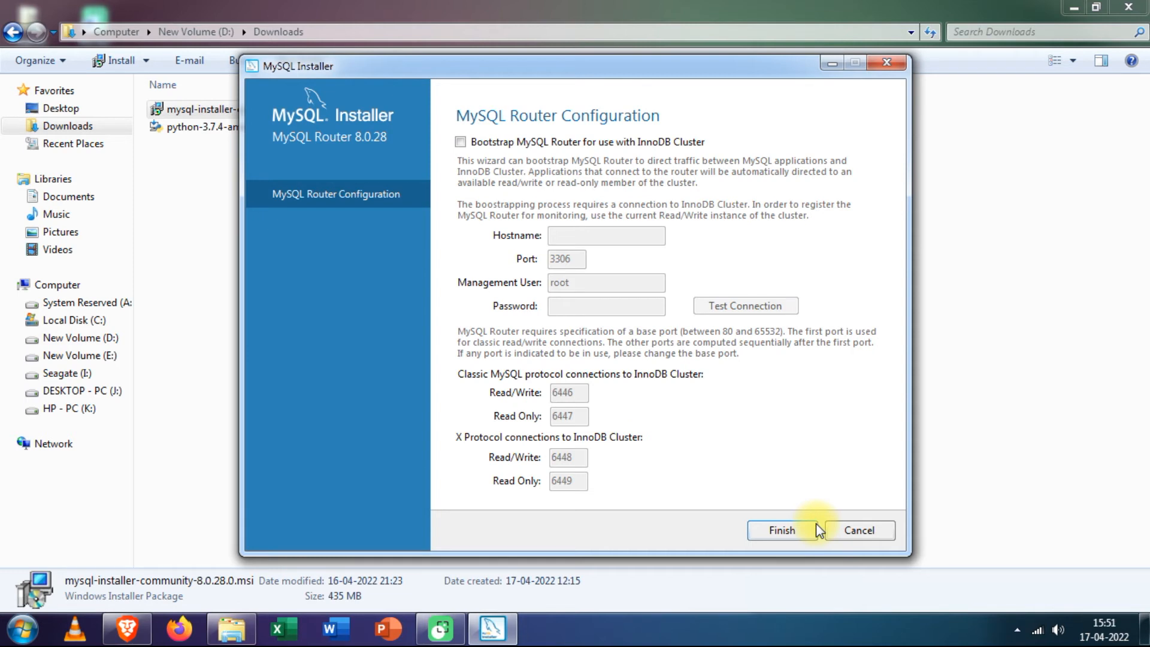
{"action": "left_click", "coordinate": [789, 531]}
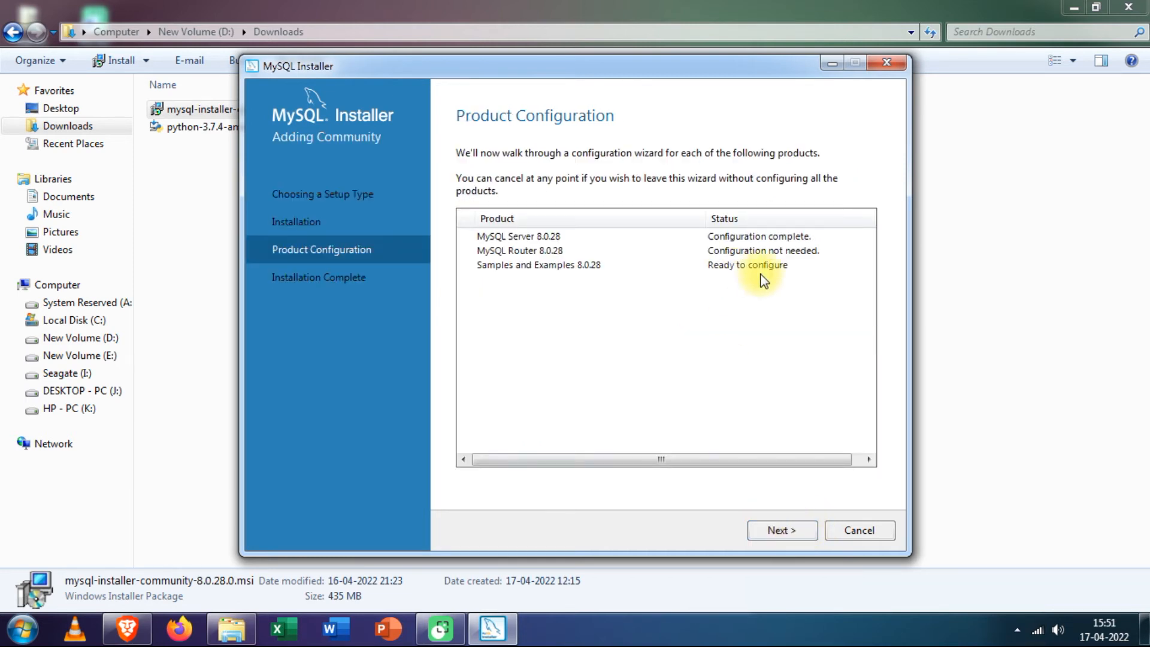
- Connect Samples and Examples to the server with the root password and apply their configuration
{"action": "left_click", "coordinate": [774, 533]}
{"action": "left_click", "coordinate": [557, 423]}
{"action": "type", "text": "1234"}
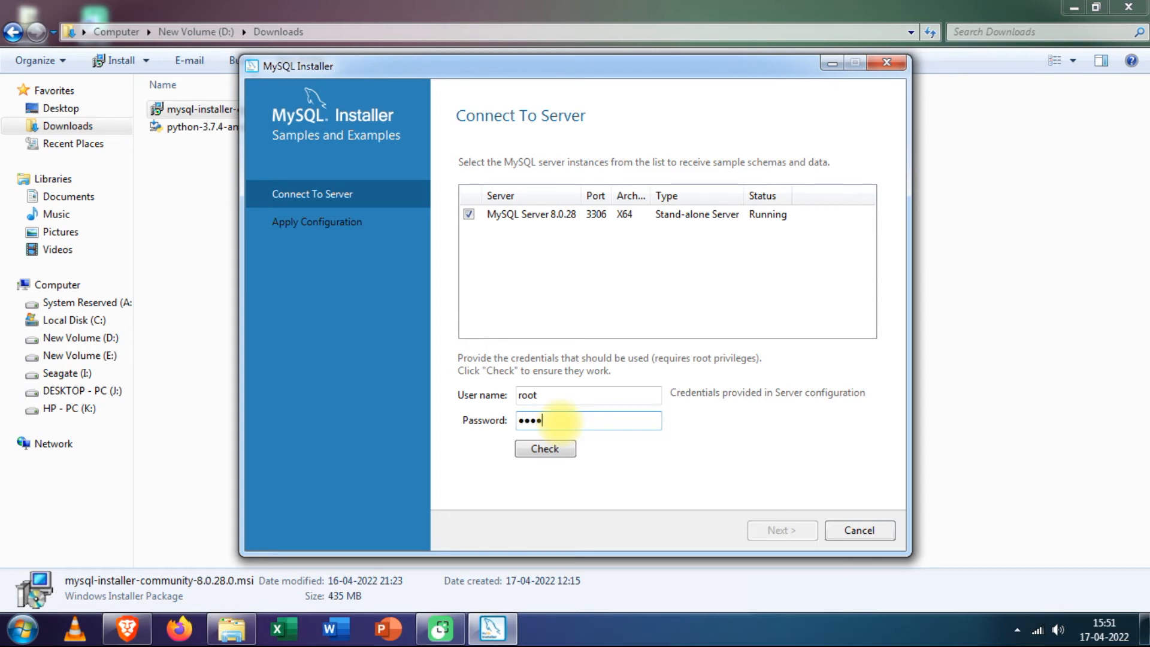
{"action": "left_click", "coordinate": [545, 449]}
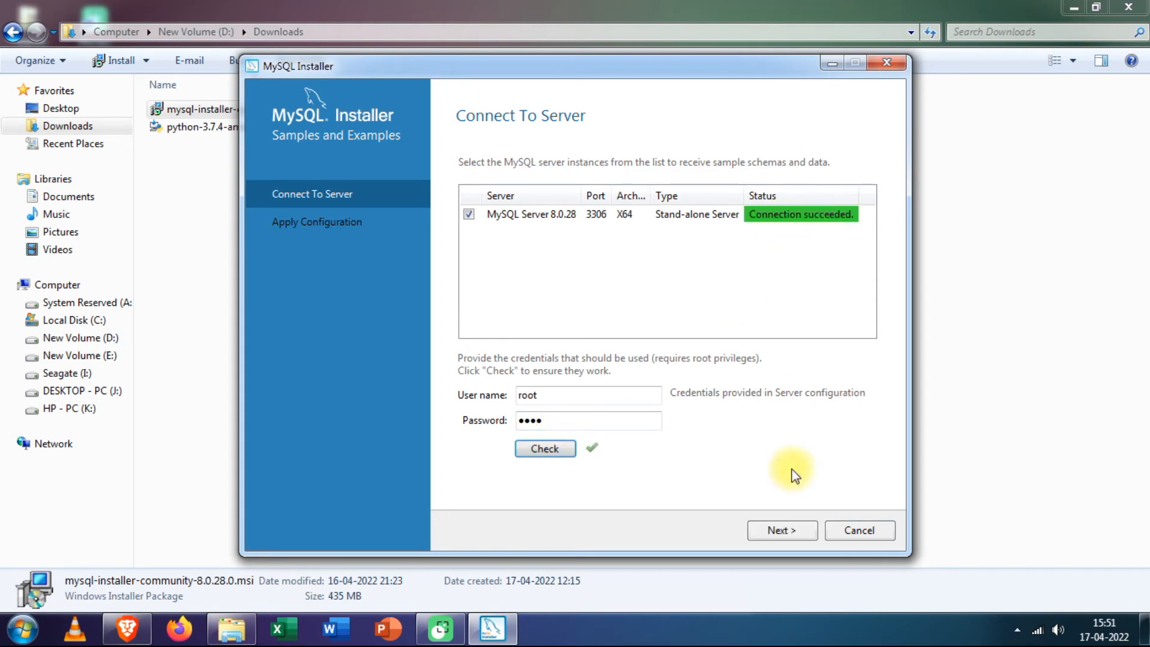
{"action": "left_click", "coordinate": [783, 530]}
{"action": "left_click", "coordinate": [782, 530]}
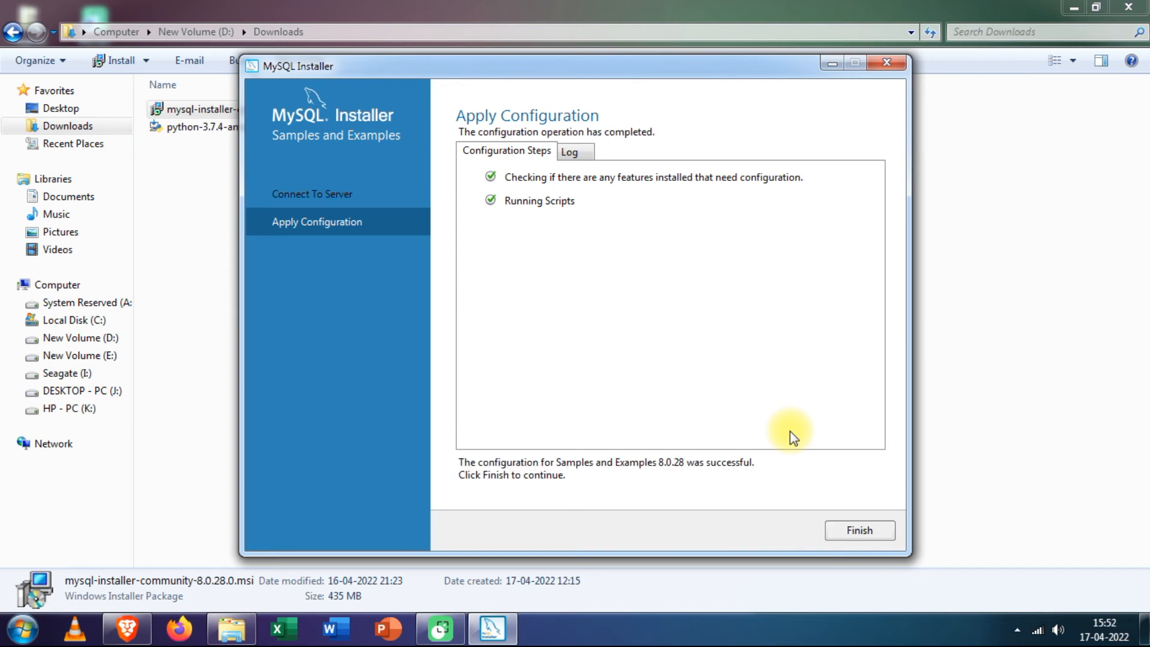
{"action": "left_click", "coordinate": [857, 532]}
- Finish the installer with MySQL Workbench and MySQL Shell launch-after-setup unticked
{"action": "left_click", "coordinate": [783, 530]}
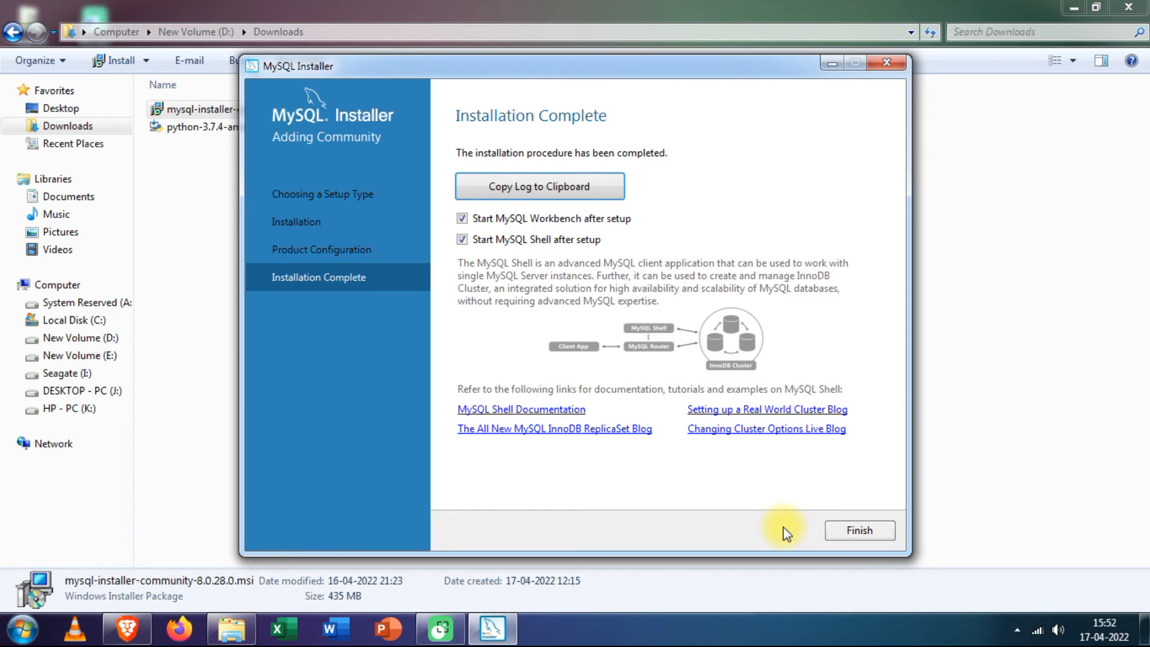
{"action": "left_click", "coordinate": [462, 218]}
{"action": "left_click", "coordinate": [462, 239]}
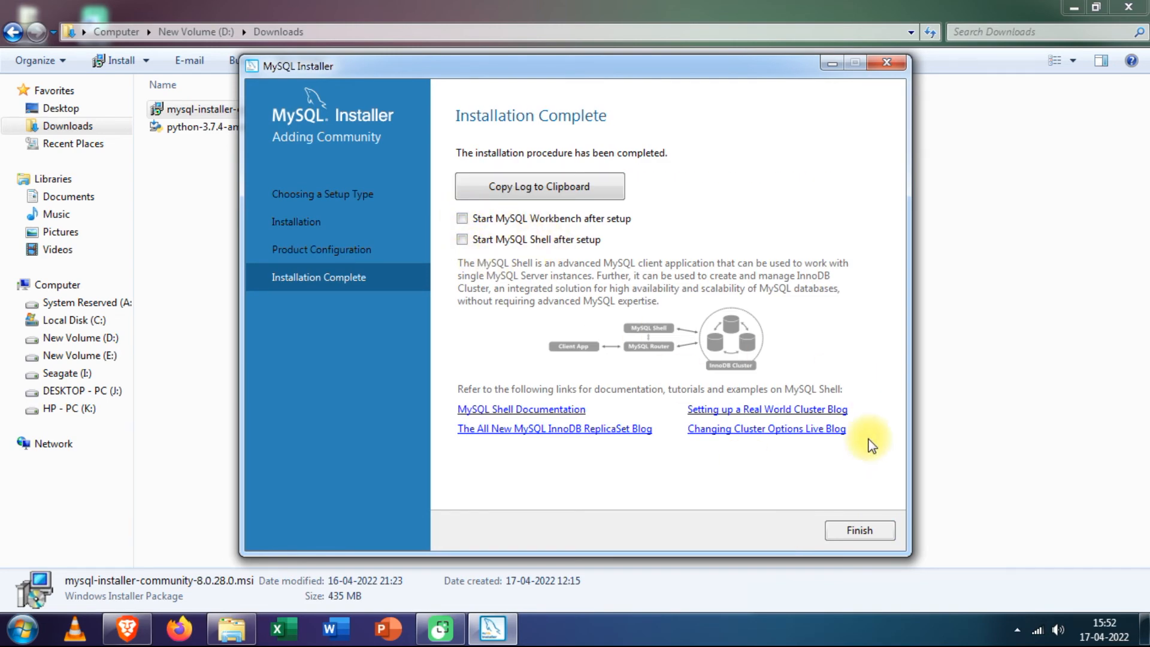
{"action": "left_click", "coordinate": [849, 529]}
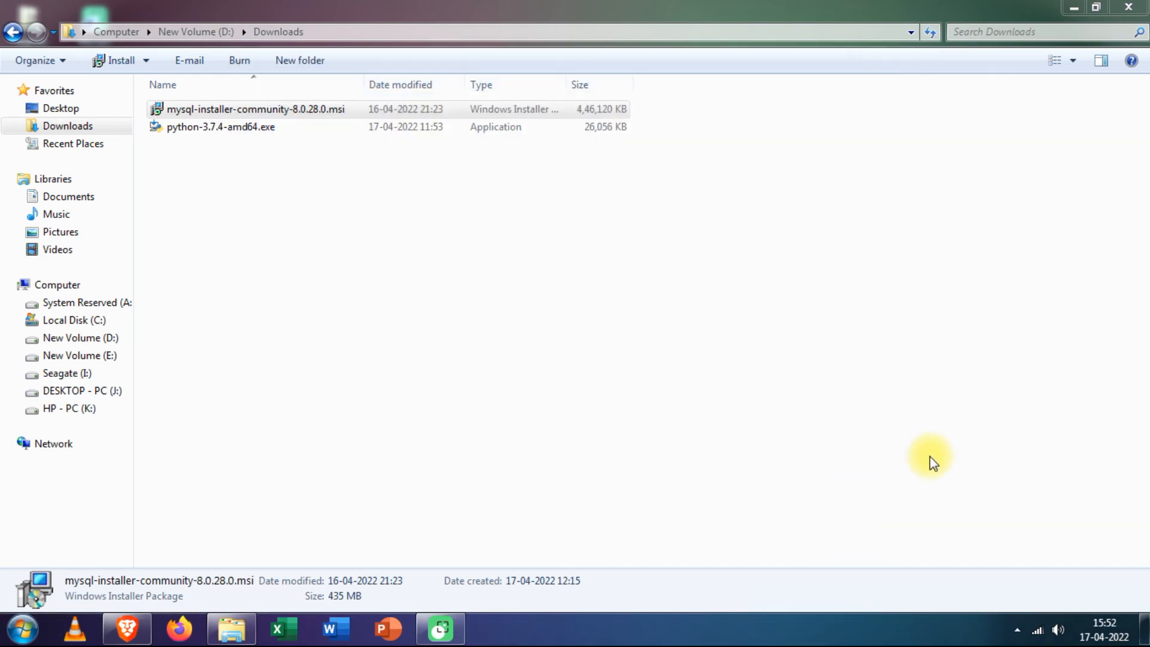
- Open MySQL 8.0 Command Line Client from a Start menu search for mysql
{"action": "left_click", "coordinate": [1145, 632]}
{"action": "left_click", "coordinate": [22, 629]}
{"action": "left_click", "coordinate": [47, 586]}
{"action": "type", "text": "mysql"}
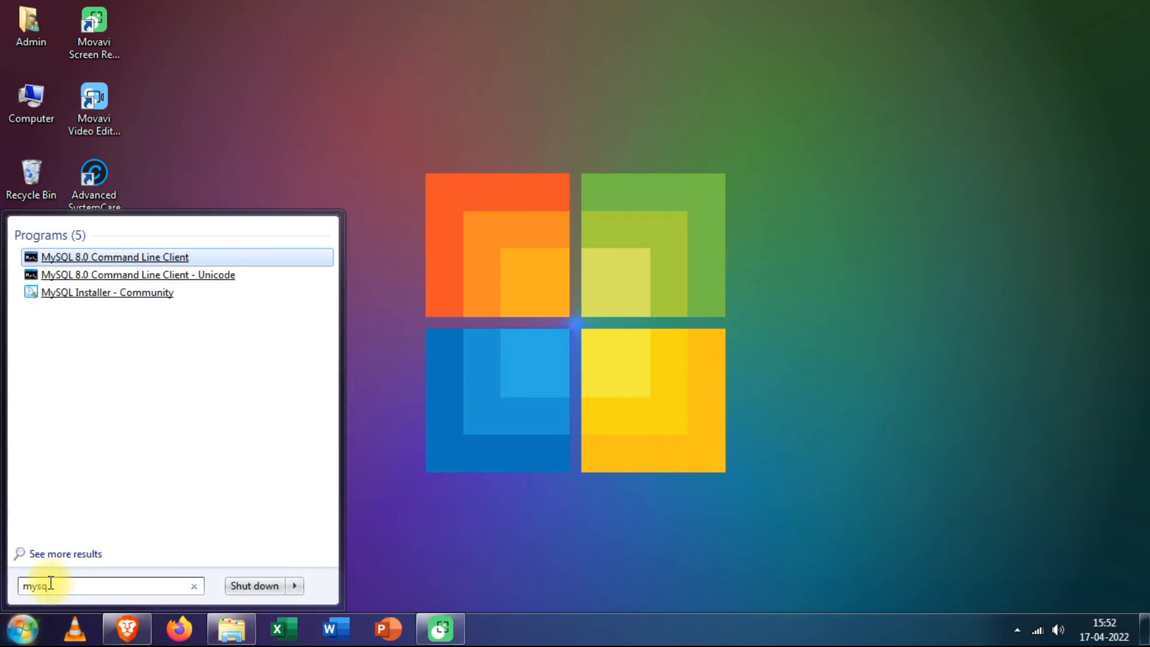
{"action": "left_click", "coordinate": [132, 257]}
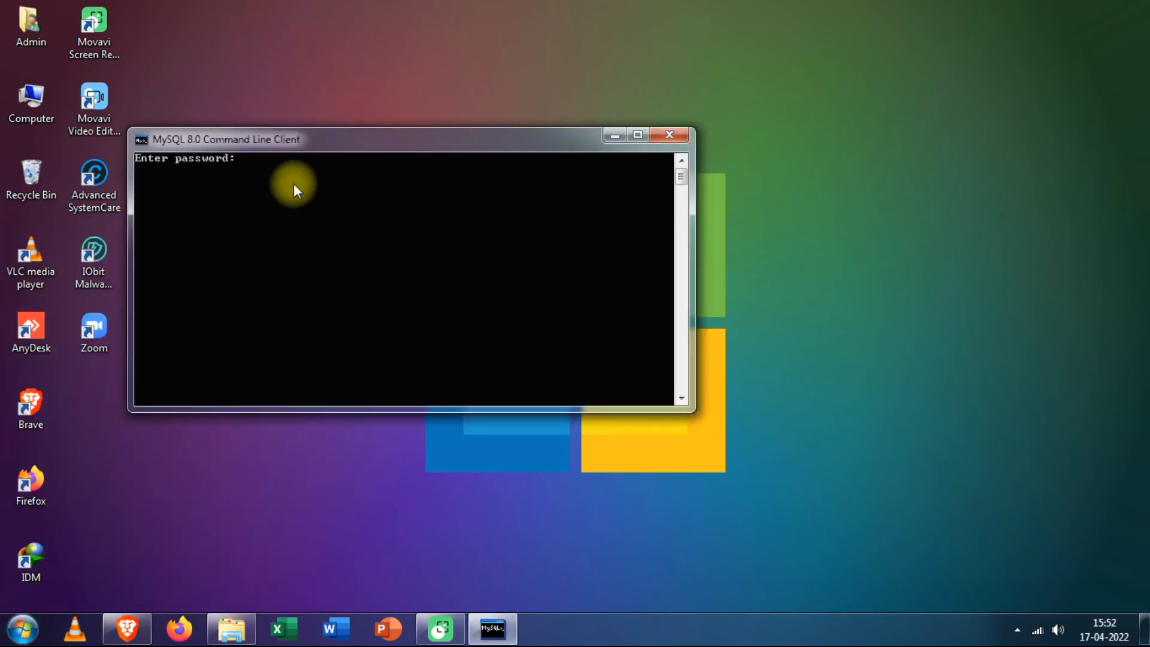
- Log in as root with the account password, then close the client
{"action": "type", "text": "****"}
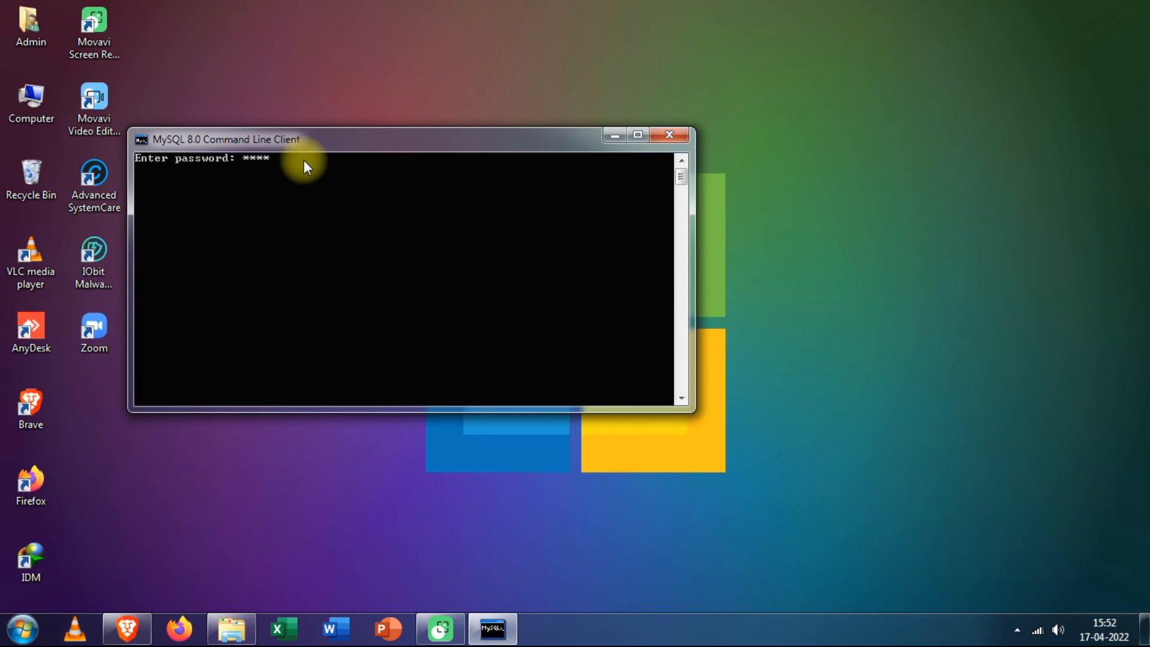
{"action": "key", "text": "Return"}
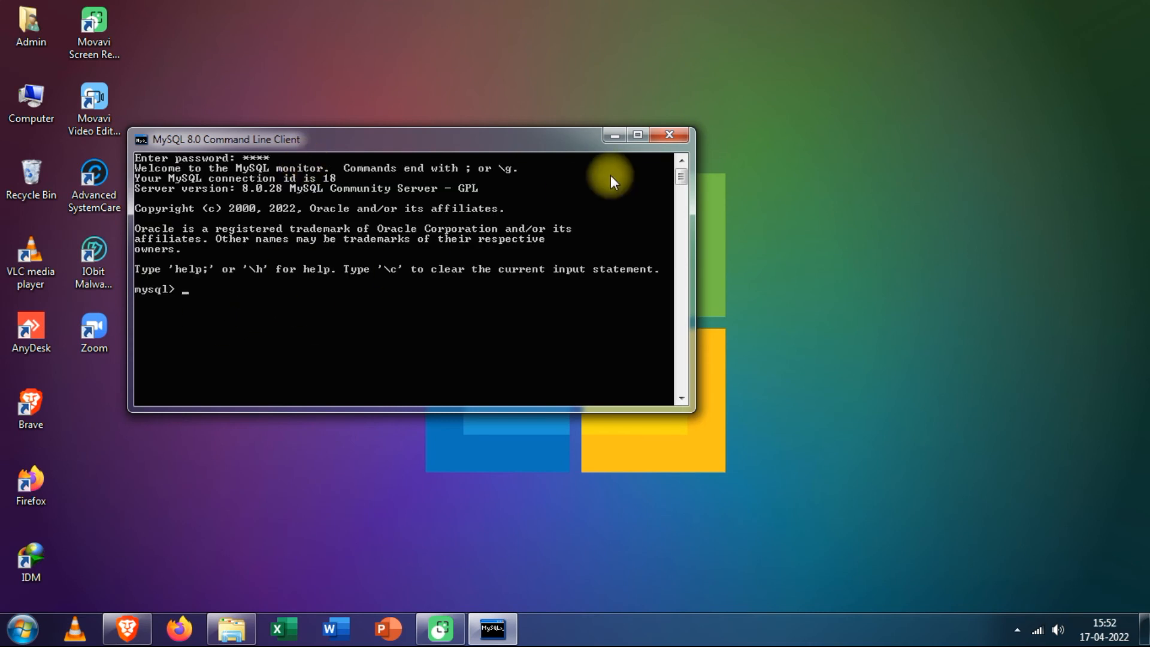
{"action": "left_click", "coordinate": [667, 135]}
{"action": "left_click", "coordinate": [23, 629]}
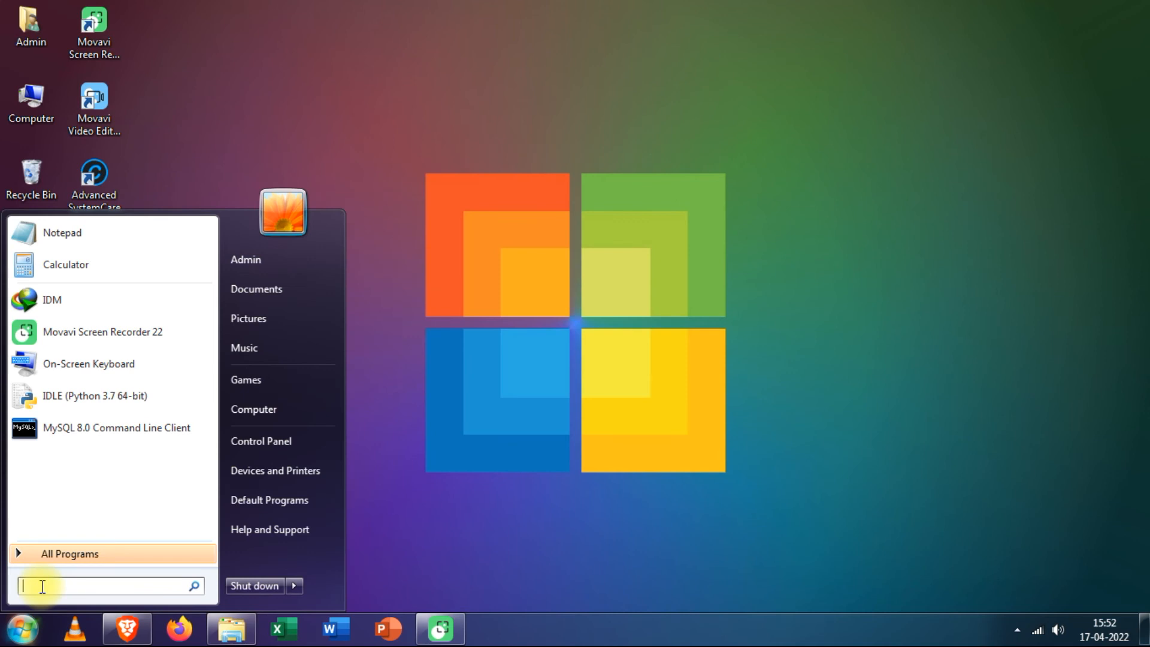
- Run pip install mysql-connector-python in an administrator Command Prompt, which adds protobuf 3.20.0
{"action": "type", "text": "cmd"}
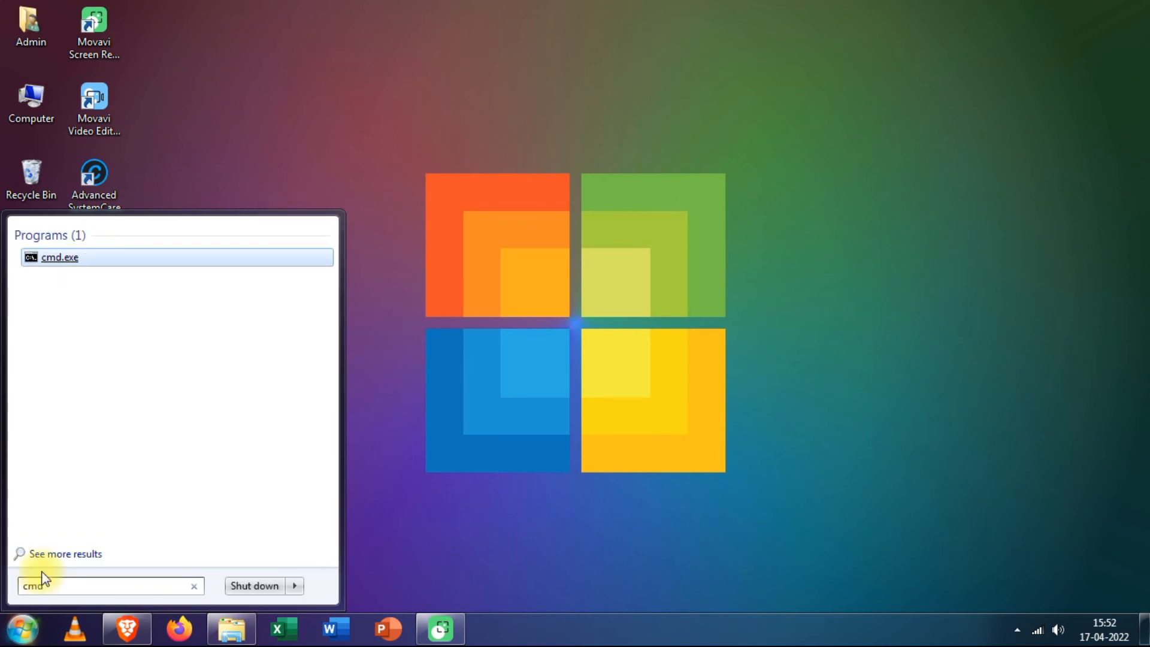
{"action": "right_click", "coordinate": [148, 258]}
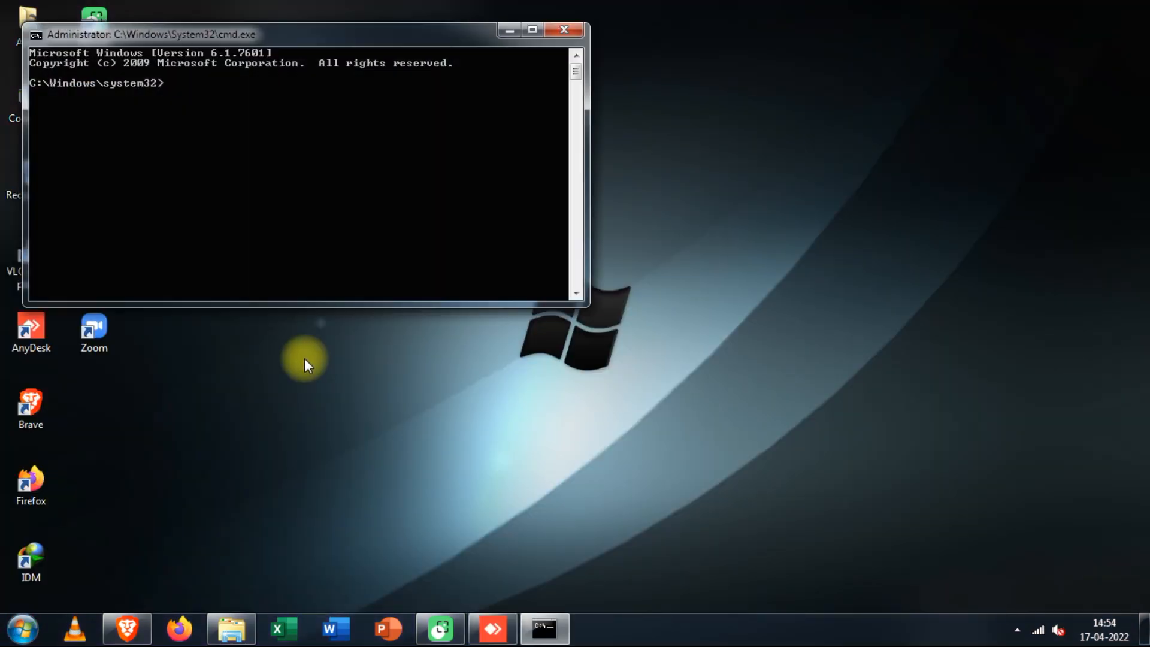
{"action": "left_click_drag", "start_coordinate": [299, 40], "coordinate": [517, 56]}
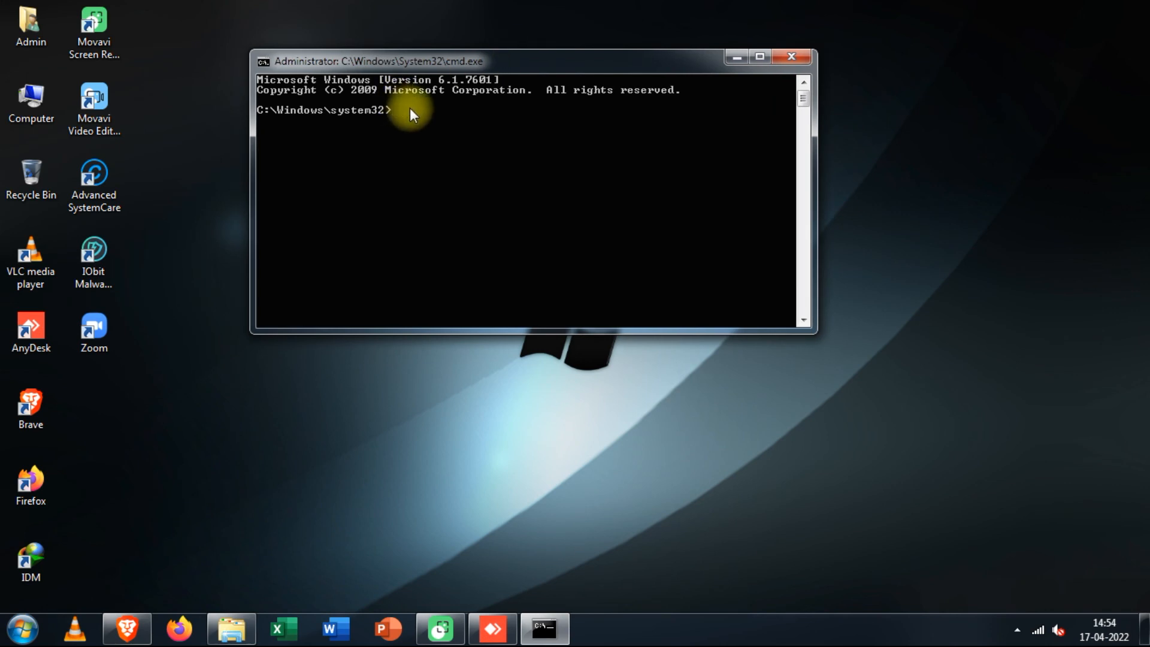
{"action": "type", "text": "pip install mysql-connector-p"}
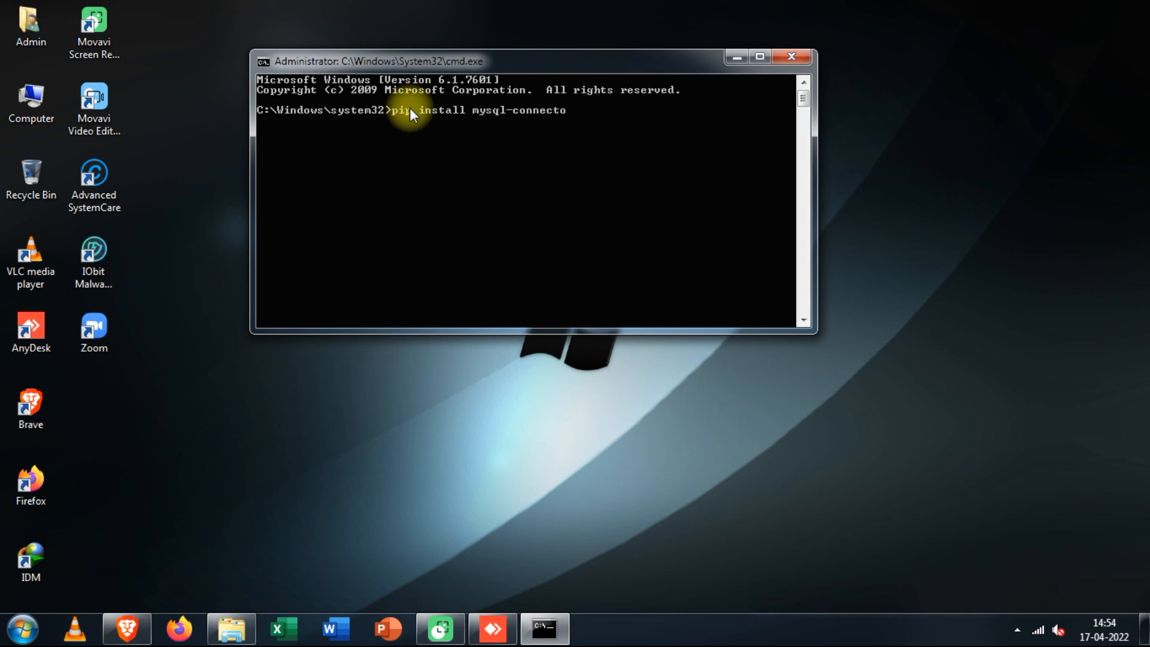
{"action": "type", "text": "ython"}
{"action": "key", "text": "Return"}
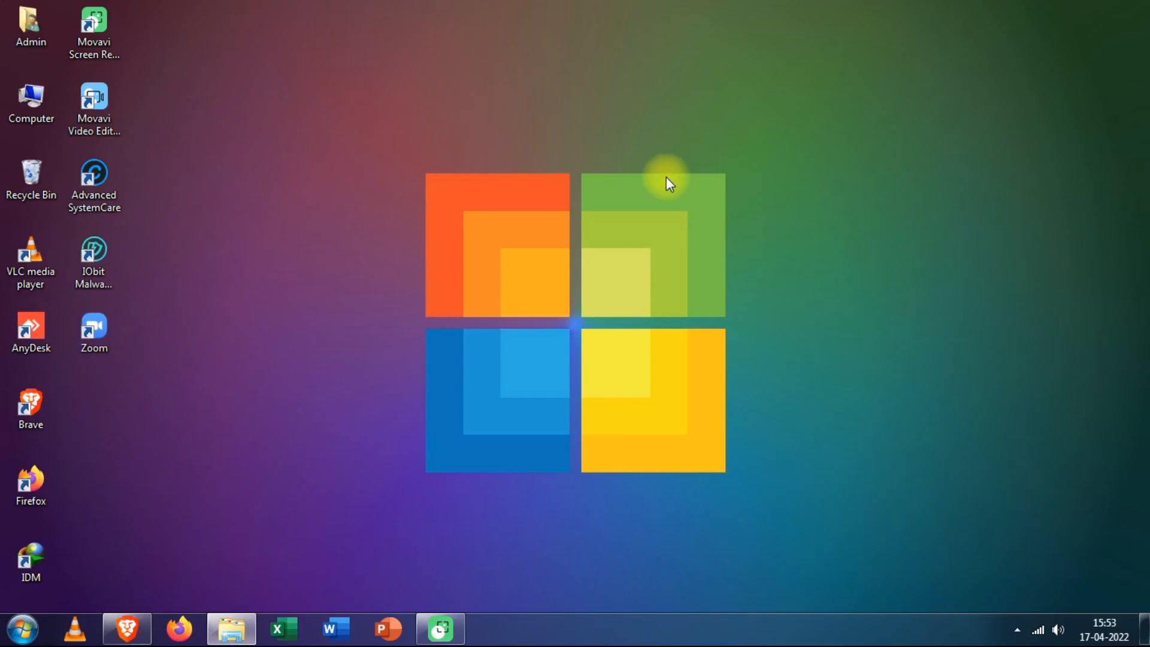
{"action": "left_click", "coordinate": [22, 628]}
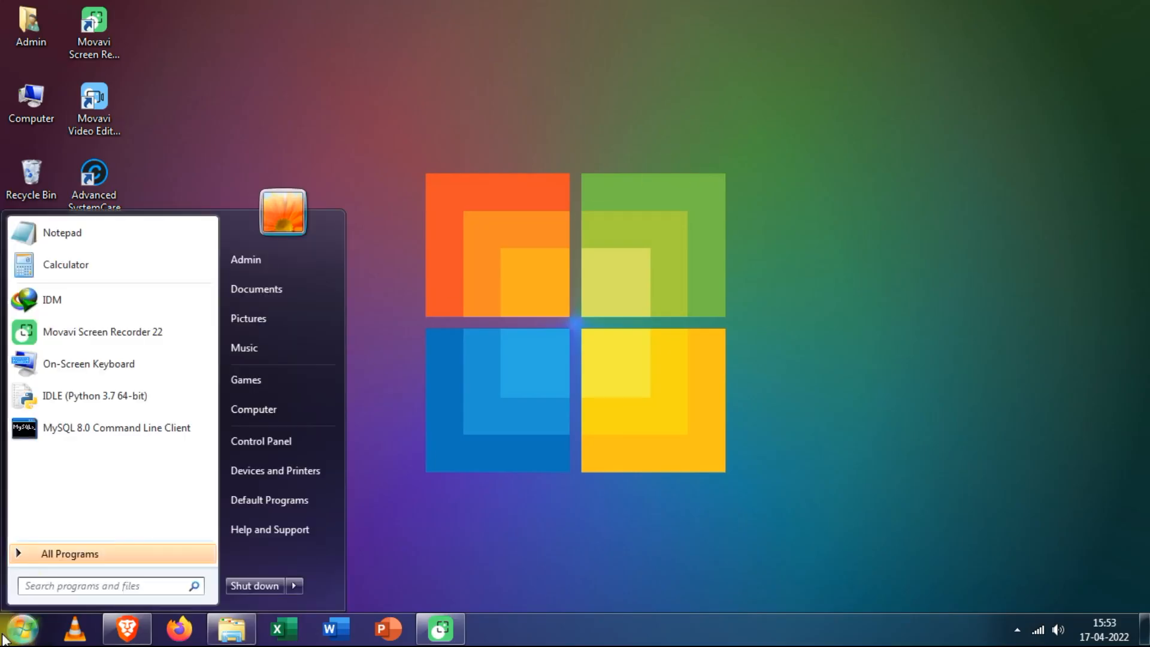
- In the IDLE Python 3.7 64-bit shell, run import mysql without error, then close the shell
{"action": "left_click", "coordinate": [74, 395]}
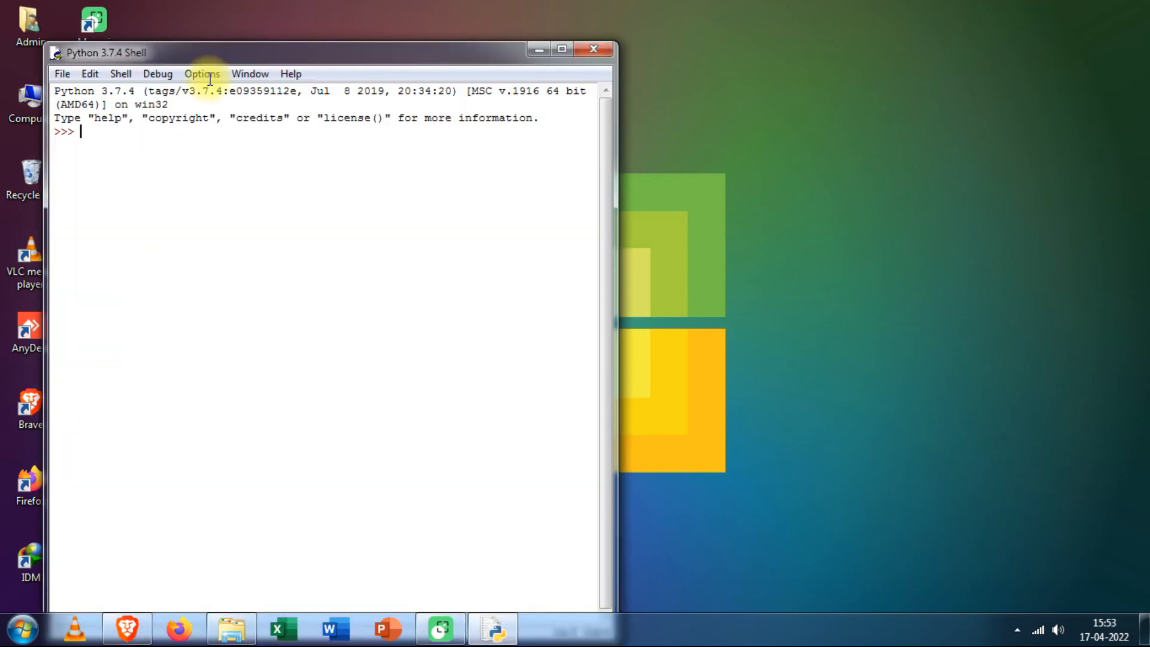
{"action": "left_click_drag", "start_coordinate": [198, 48], "coordinate": [151, 7]}
{"action": "left_click", "coordinate": [87, 100]}
{"action": "type", "text": "impo"}
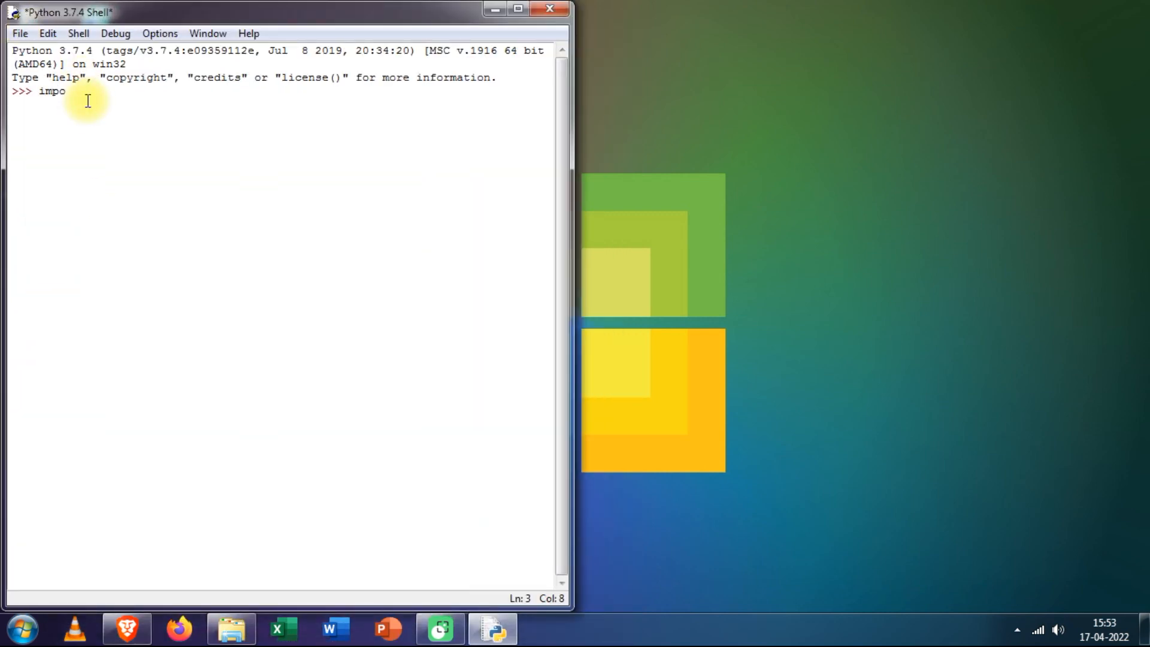
{"action": "type", "text": "rt mysql"}
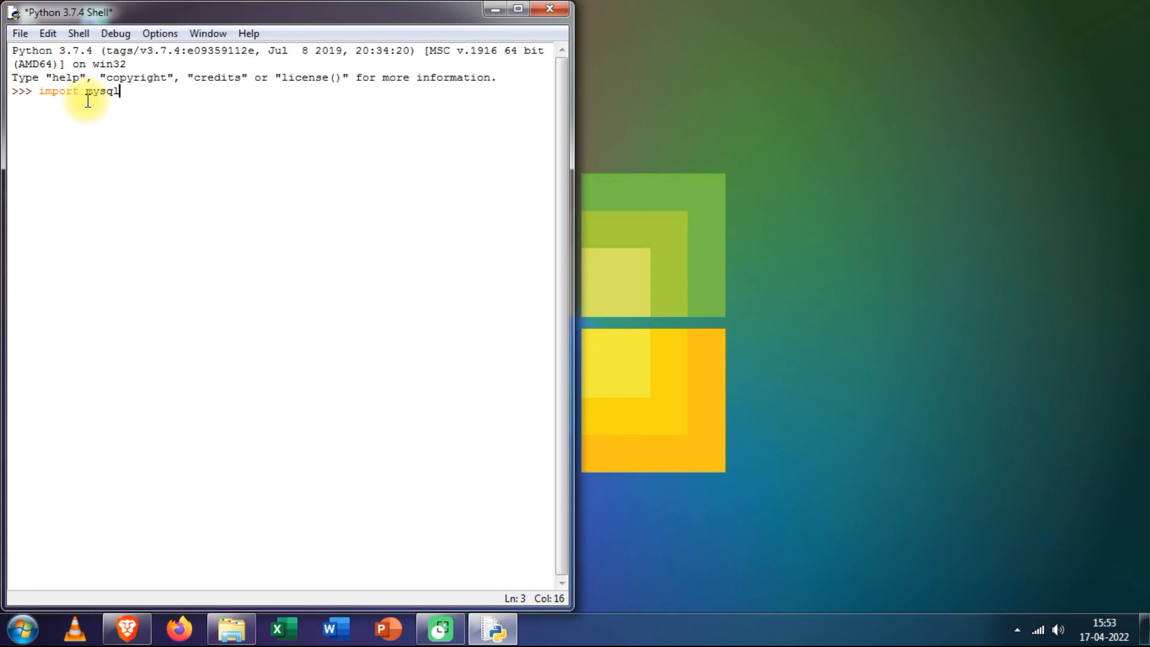
{"action": "key", "text": "Return"}
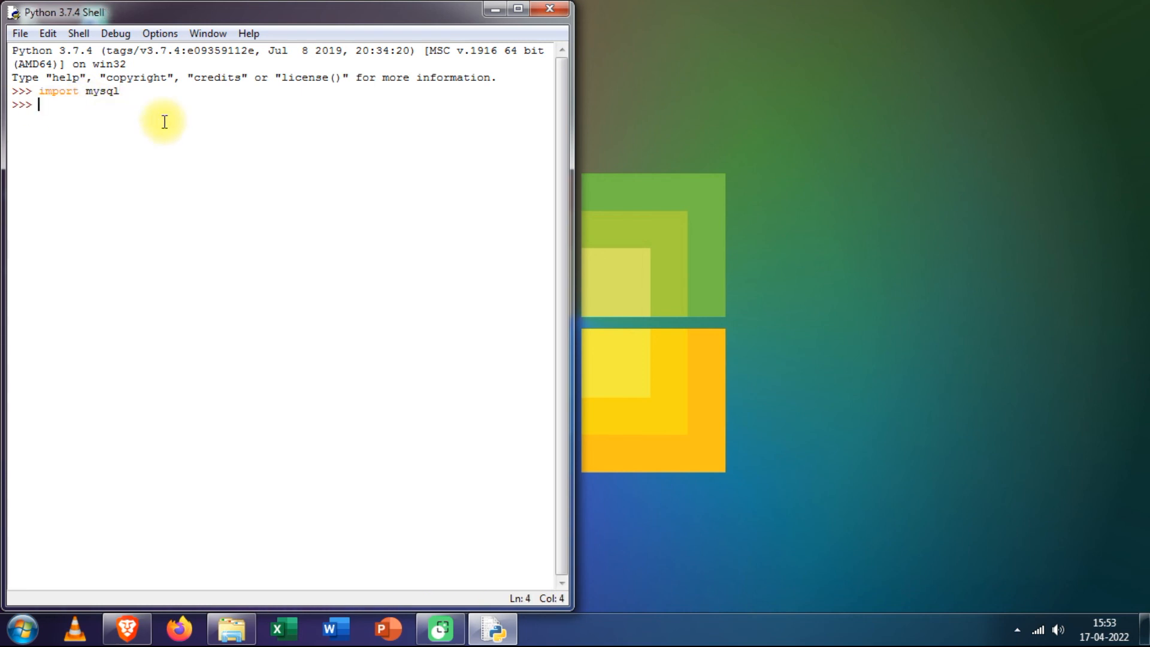
{"action": "left_click", "coordinate": [551, 7]}
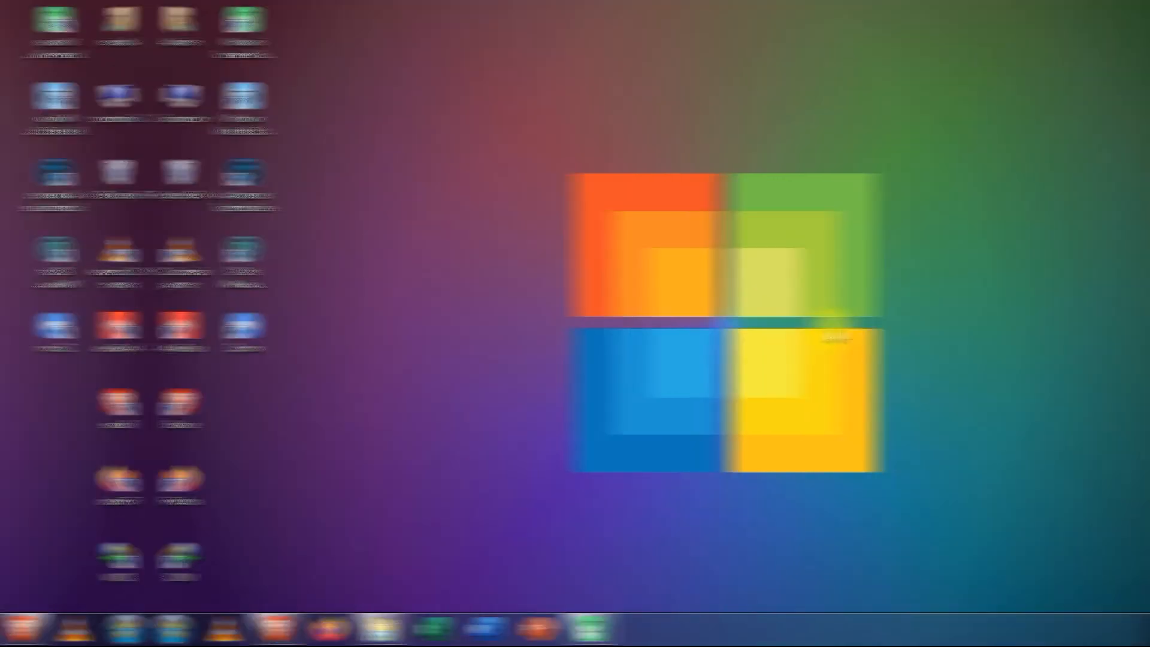